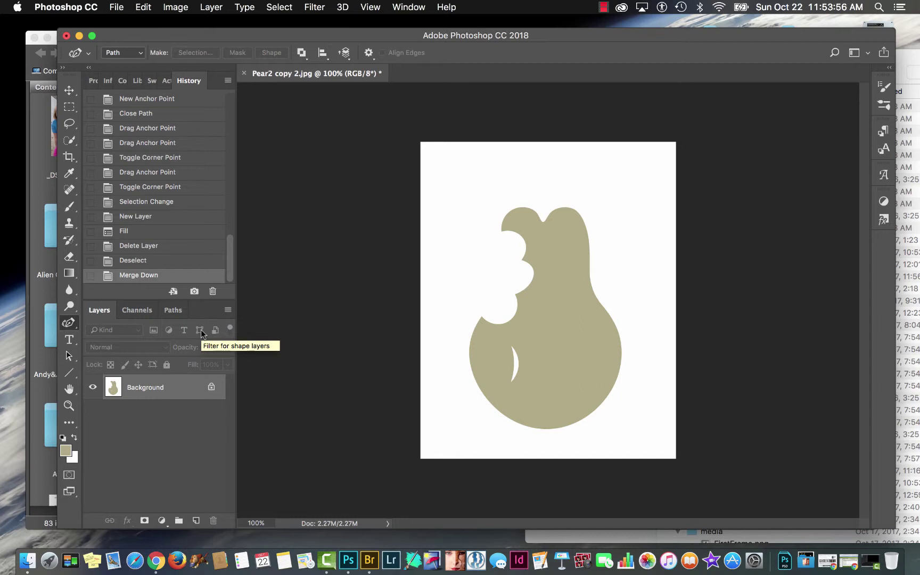
# Step: Switch to the Curvature Pen Tool from the pen tool flyout in the toolbar
pyautogui.click(69, 323)
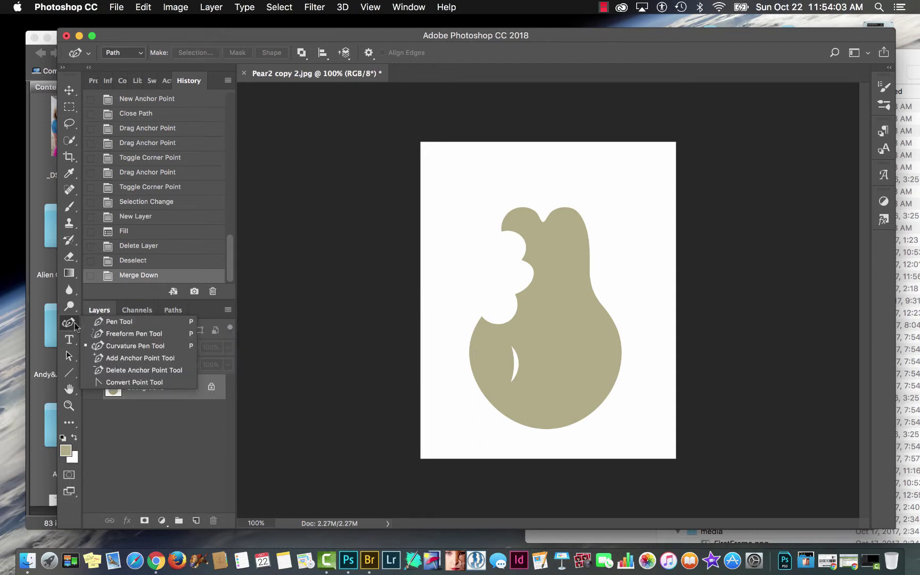
pyautogui.click(109, 343)
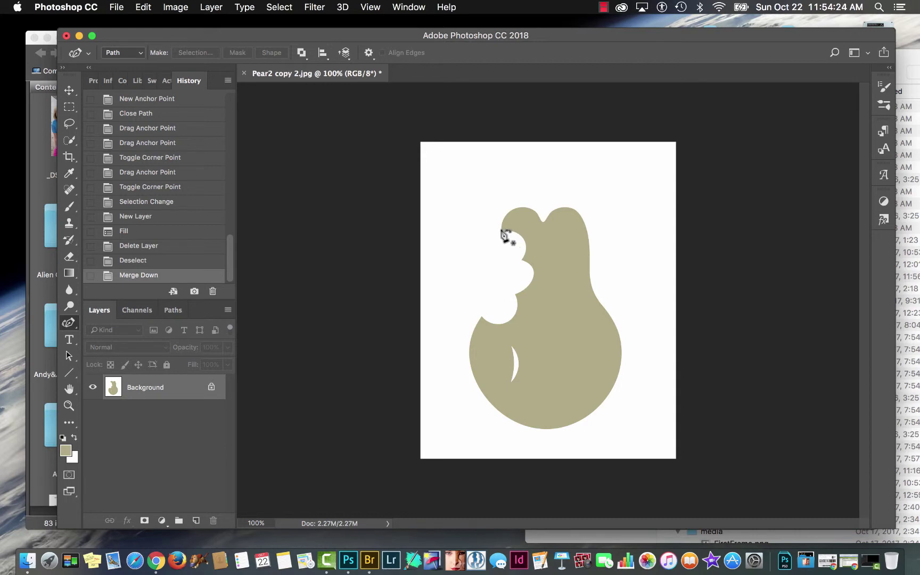
# Step: Place five curvature points at the pear's upper-left, top-right, right, bottom and left, closing the path
pyautogui.click(501, 229)
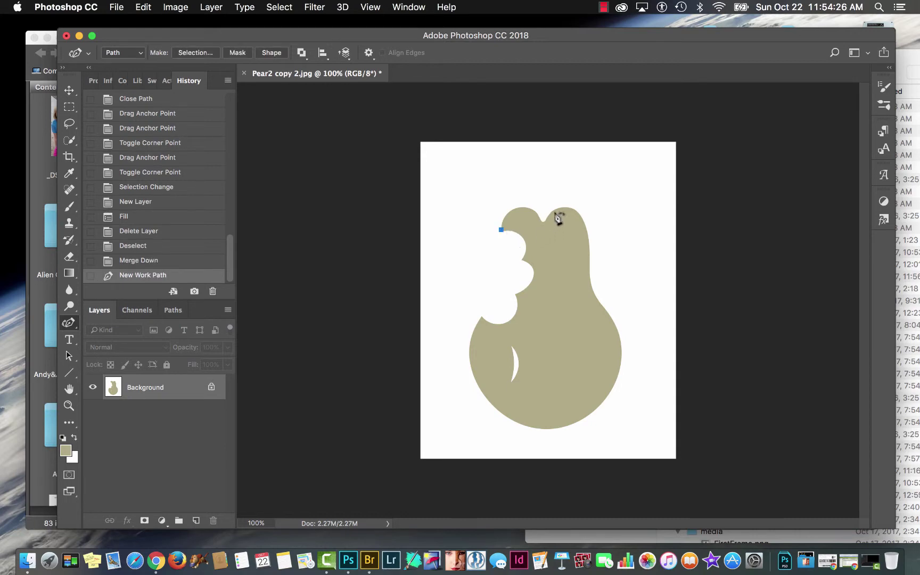
pyautogui.click(572, 209)
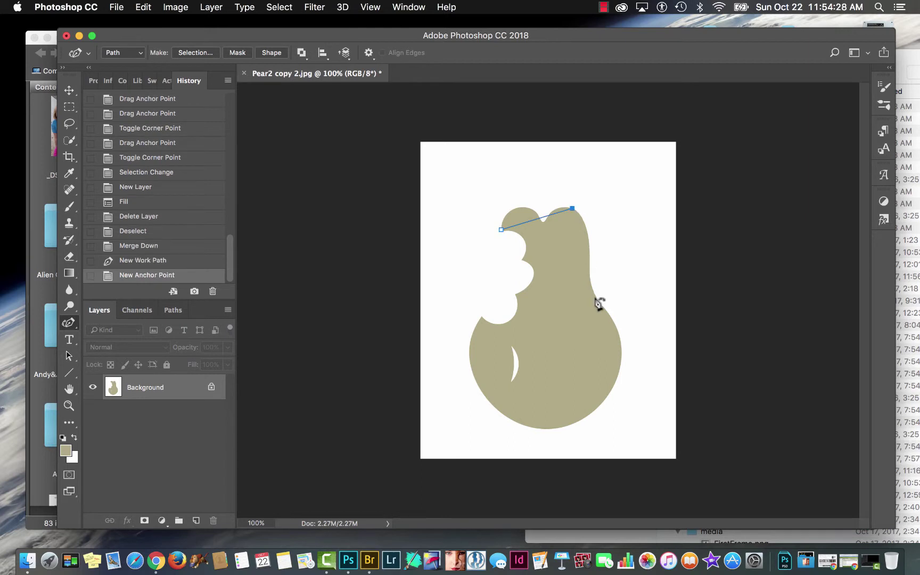
pyautogui.click(593, 292)
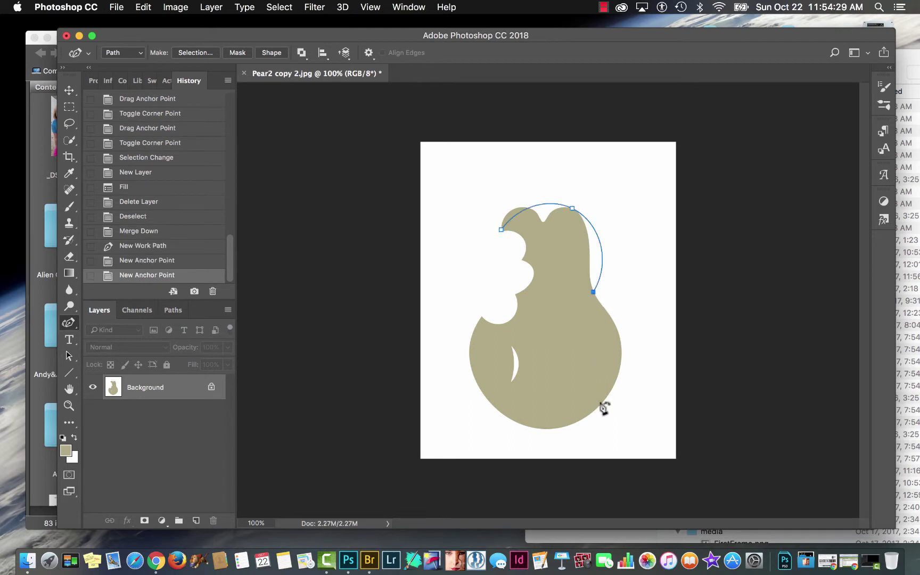
pyautogui.click(554, 427)
pyautogui.click(481, 317)
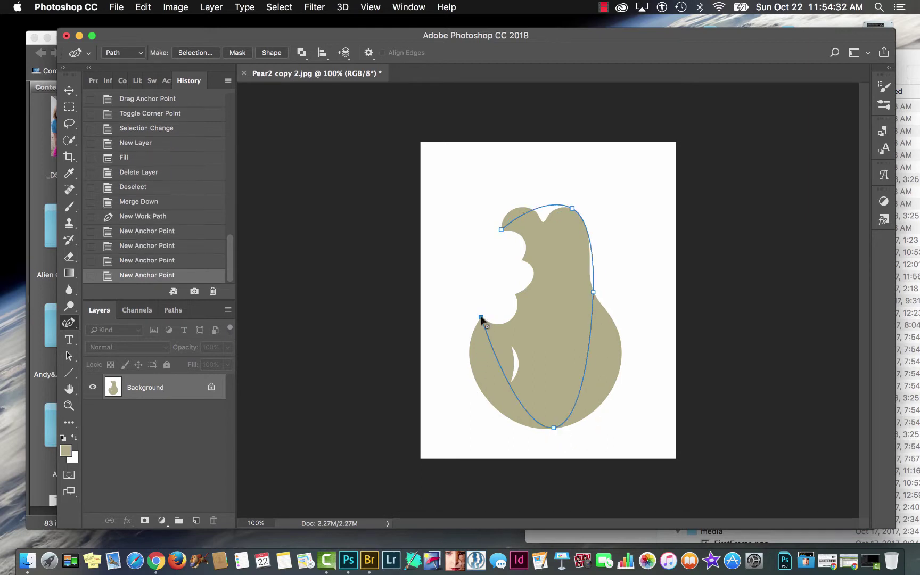
pyautogui.click(501, 229)
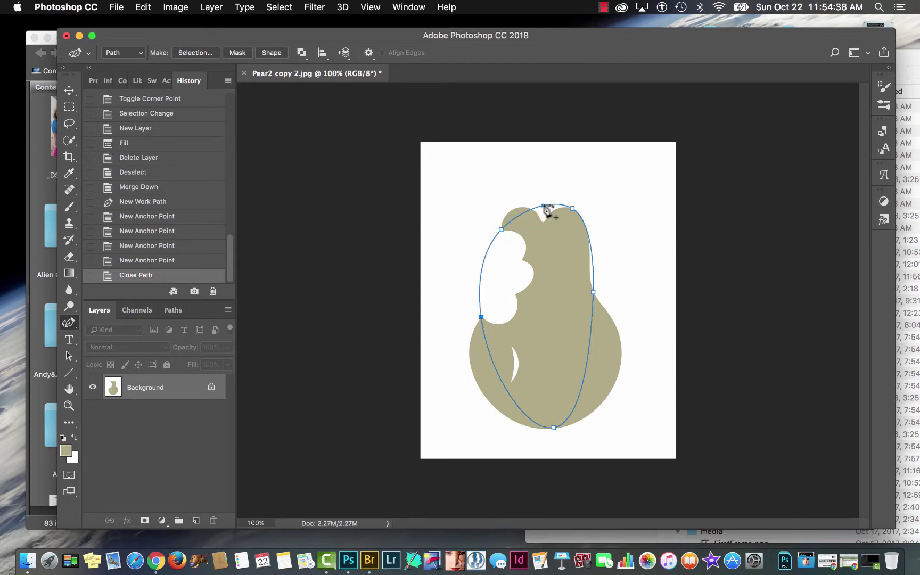
# Step: Add and drag anchors so the path fits the pear's top stem bump and right edge
pyautogui.moveTo(544, 206); pyautogui.dragTo(544, 222)
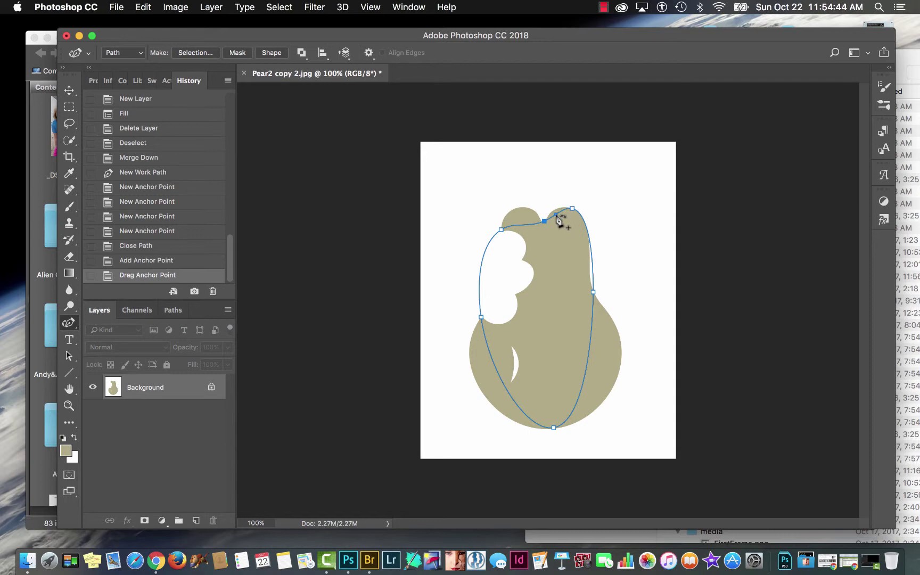
pyautogui.moveTo(557, 215); pyautogui.dragTo(555, 211)
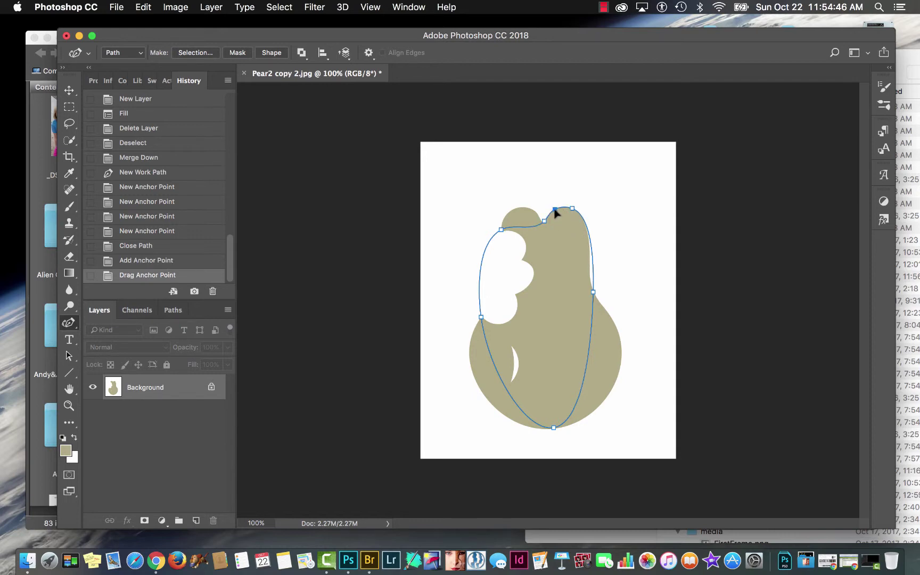
pyautogui.click(592, 252)
pyautogui.click(587, 260)
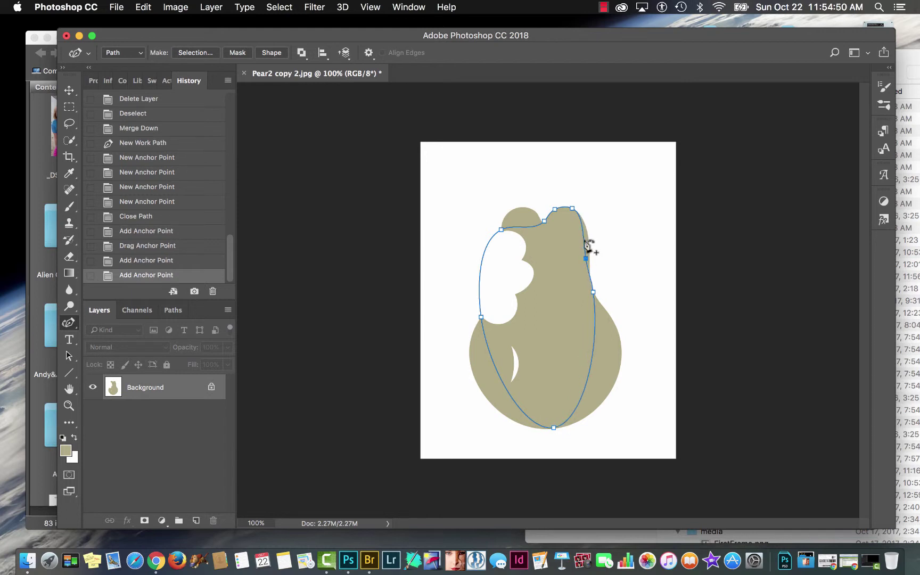
pyautogui.moveTo(588, 242)
pyautogui.mouseDown()
pyautogui.moveTo(589, 234)
pyautogui.moveTo(590, 261)
pyautogui.mouseUp()
pyautogui.click(588, 259)
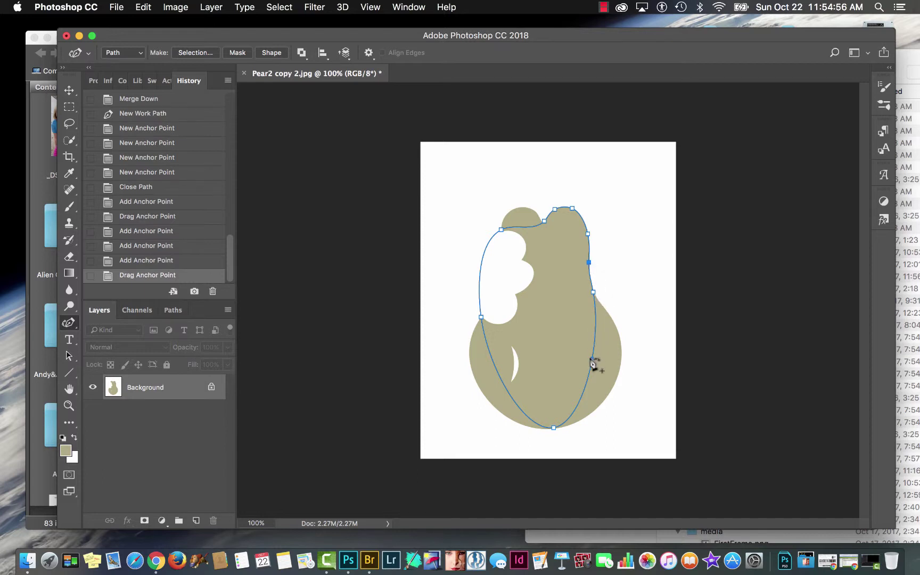
# Step: Bend the lower-right and lower-left curves out to the pear's edges with extra anchors
pyautogui.moveTo(594, 363); pyautogui.dragTo(621, 355)
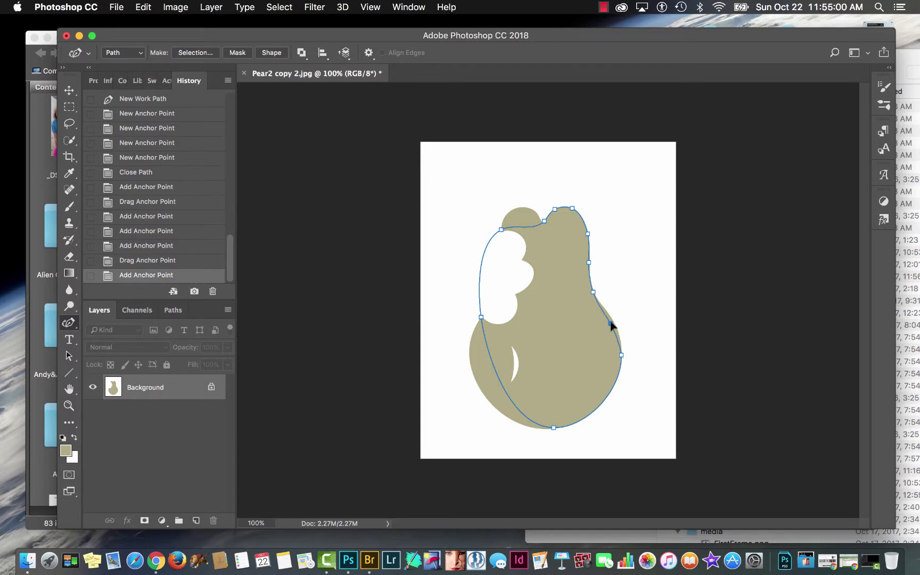
pyautogui.click(611, 317)
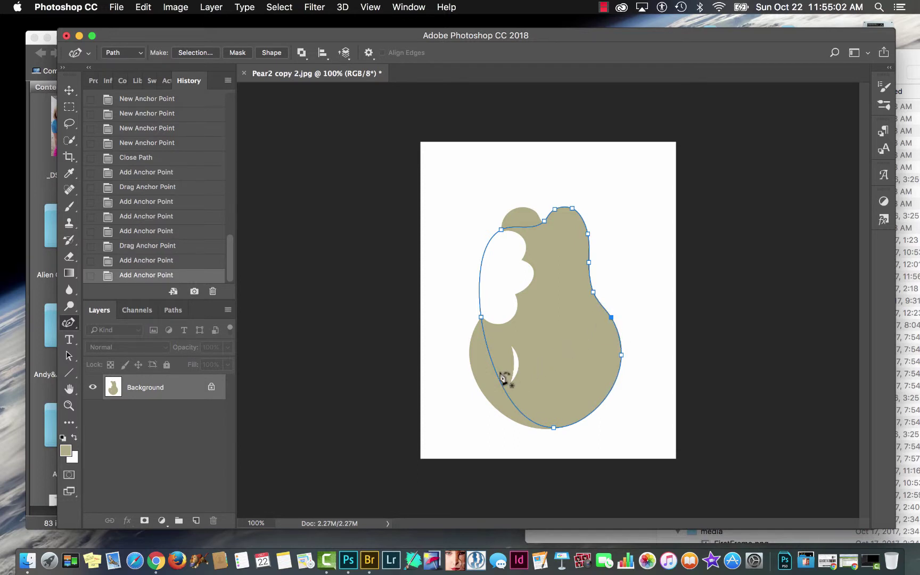
pyautogui.moveTo(498, 375); pyautogui.dragTo(480, 390)
pyautogui.moveTo(472, 337); pyautogui.dragTo(472, 334)
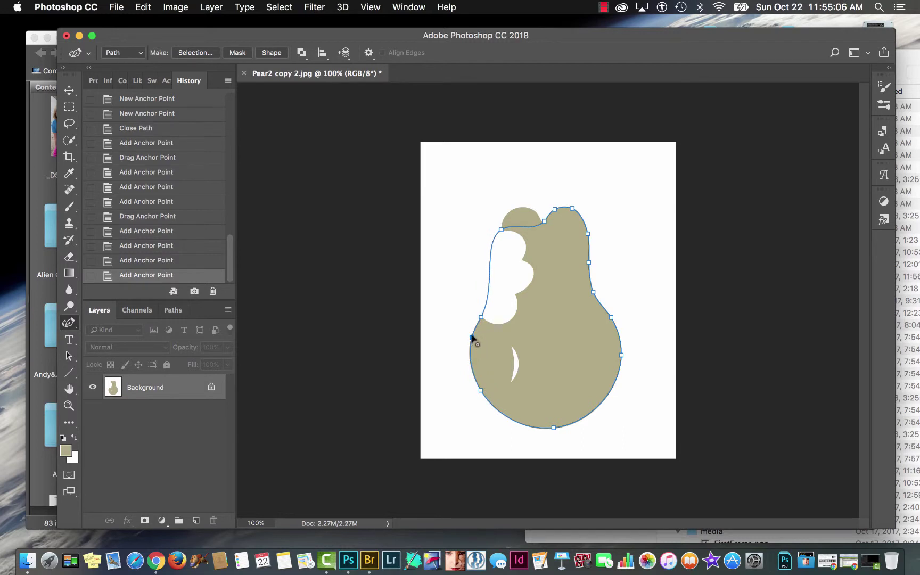
# Step: Make the top-left anchor a corner and refine the path along the stem's top curve
pyautogui.doubleClick(501, 230)
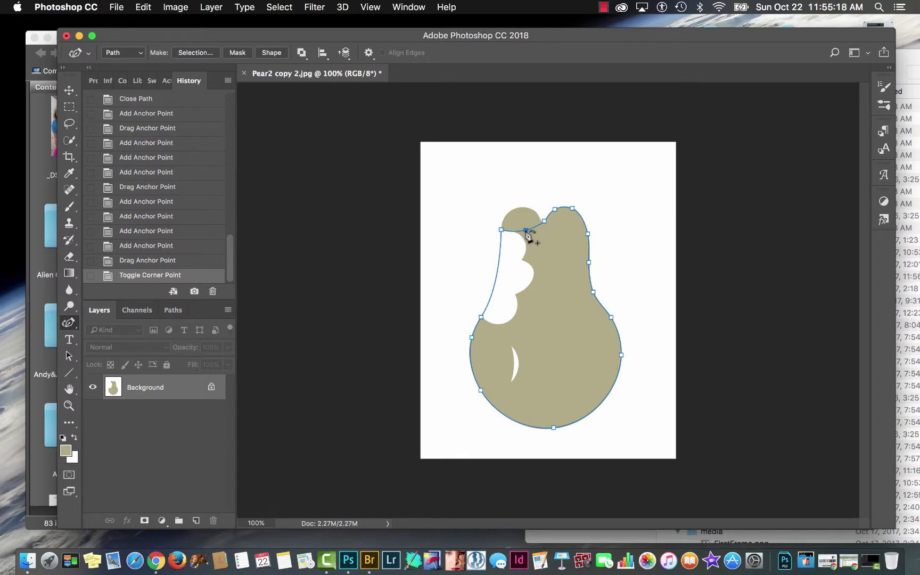
pyautogui.moveTo(526, 232); pyautogui.dragTo(522, 211)
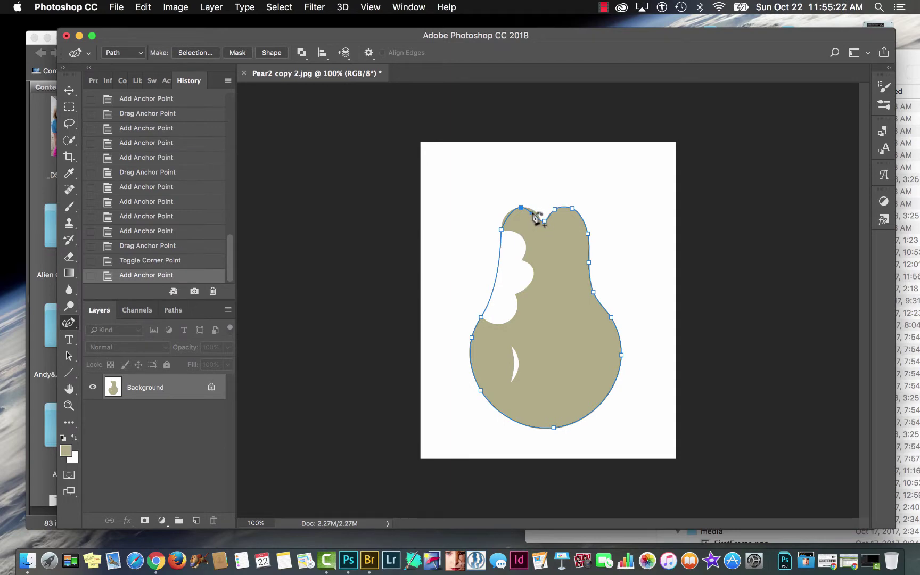
pyautogui.click(533, 211)
pyautogui.moveTo(534, 208); pyautogui.dragTo(534, 212)
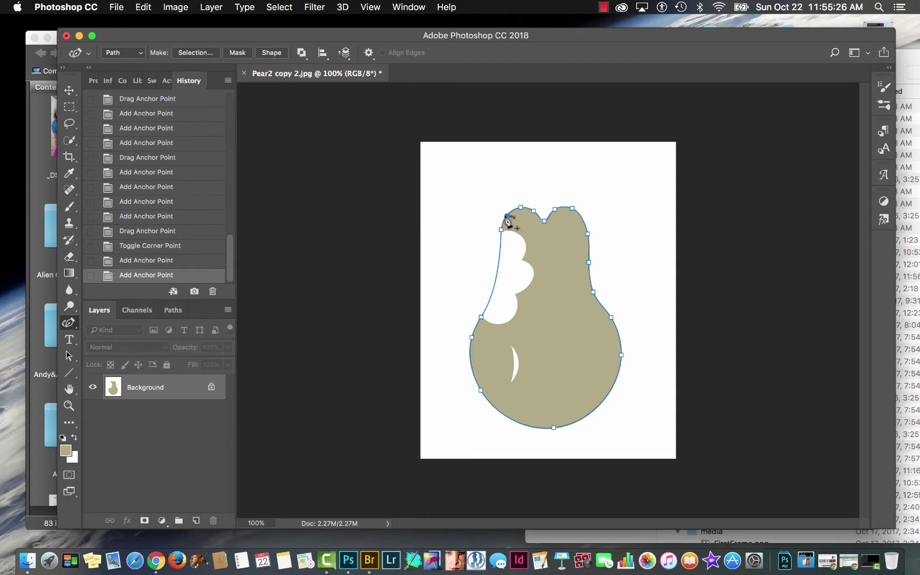
# Step: Add anchors down the left edge and pull them into the bite as sharp corners
pyautogui.click(504, 216)
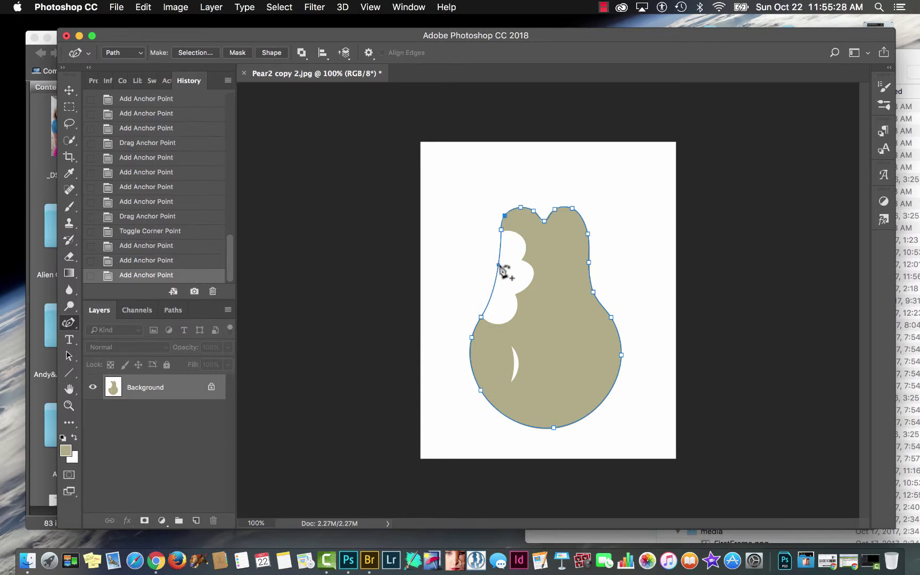
pyautogui.click(499, 262)
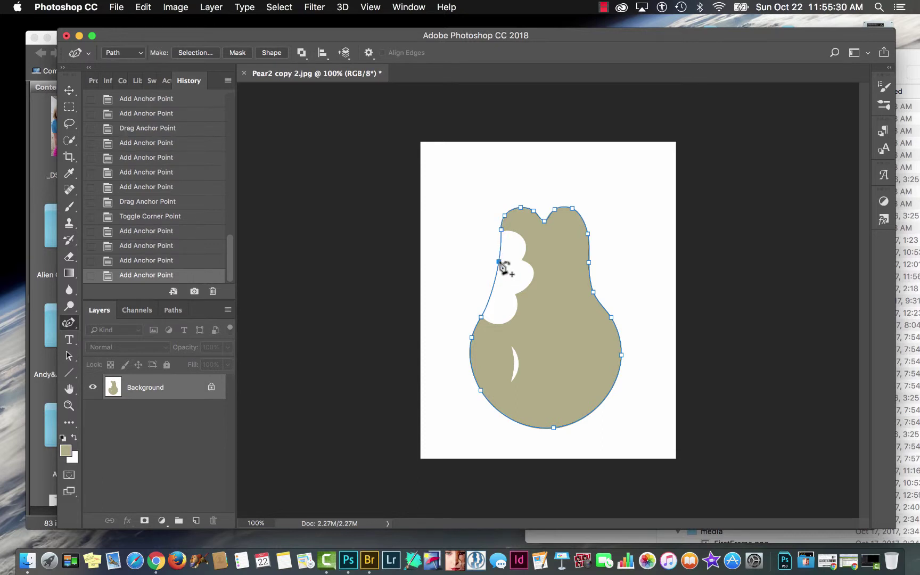
pyautogui.click(492, 290)
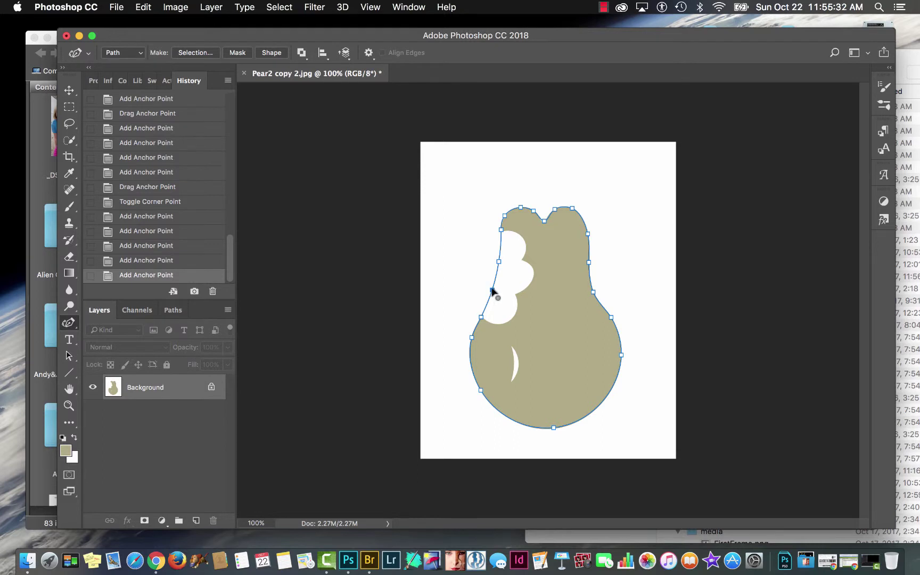
pyautogui.moveTo(495, 289); pyautogui.dragTo(516, 295)
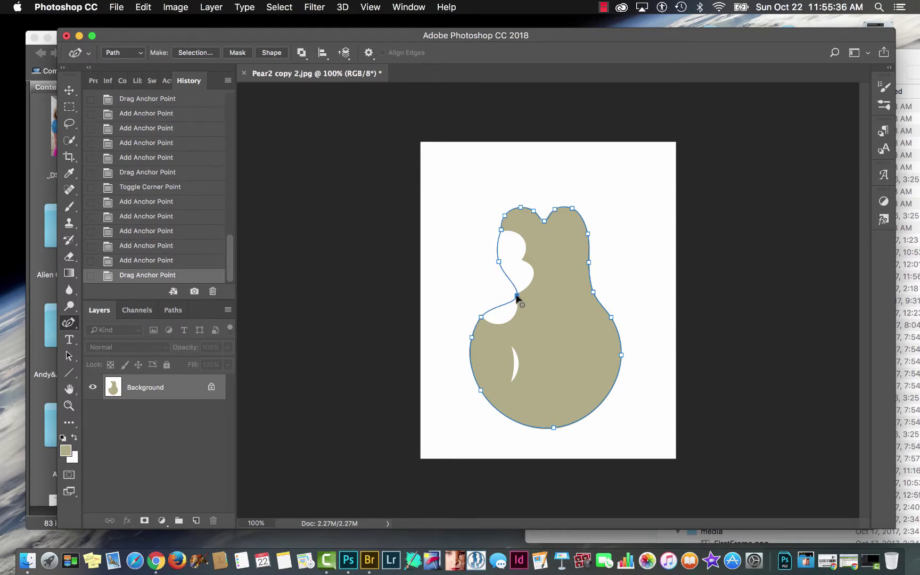
pyautogui.keyDown('alt'); pyautogui.click(517, 296); pyautogui.keyUp('alt')
pyautogui.moveTo(498, 262); pyautogui.dragTo(525, 243)
pyautogui.keyDown('alt'); pyautogui.click(522, 260); pyautogui.keyUp('alt')
# Step: Fine-tune the upper-left point and bite curve, making the segment below the bite a corner
pyautogui.click(502, 231)
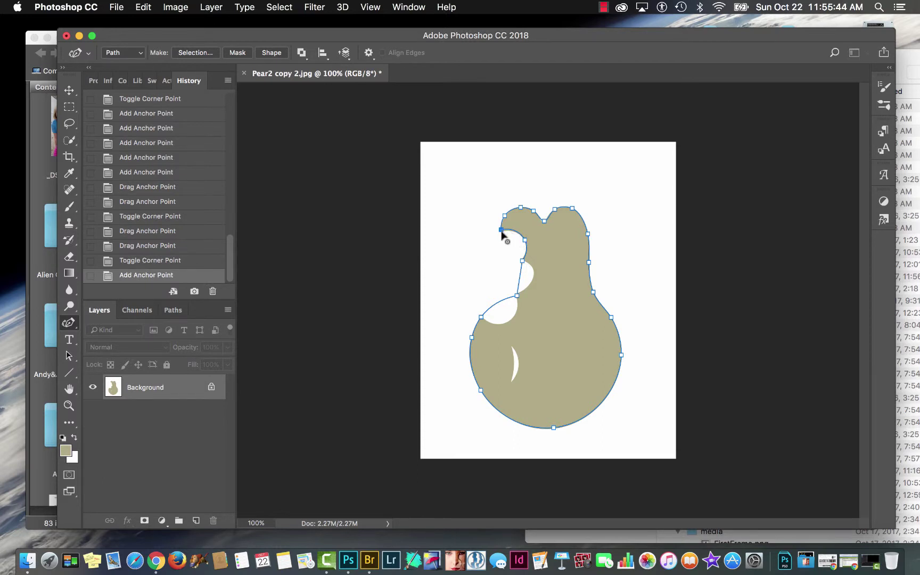
pyautogui.moveTo(501, 231); pyautogui.dragTo(503, 233)
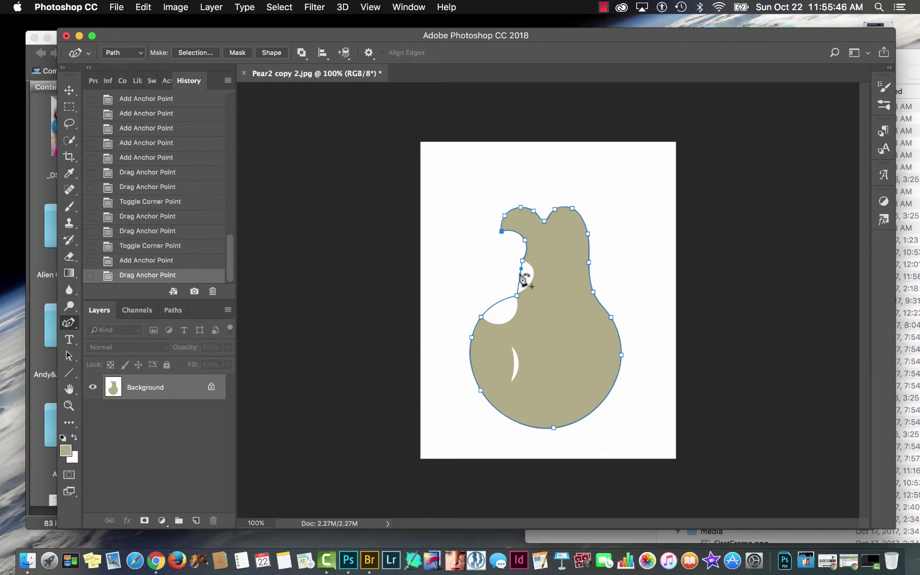
pyautogui.moveTo(521, 272); pyautogui.dragTo(533, 275)
pyautogui.click(526, 285)
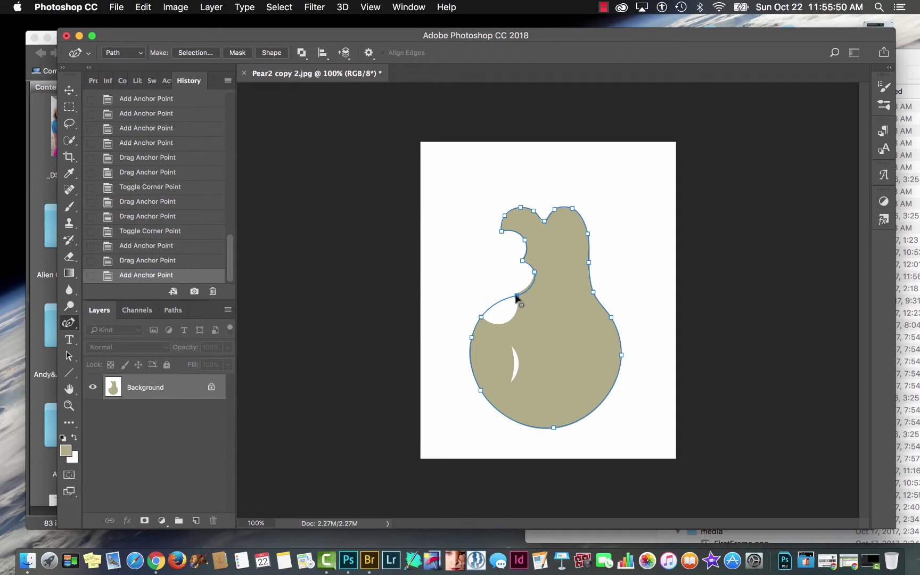
pyautogui.moveTo(516, 297); pyautogui.dragTo(515, 321)
pyautogui.keyDown('alt'); pyautogui.click(481, 318); pyautogui.keyUp('alt')
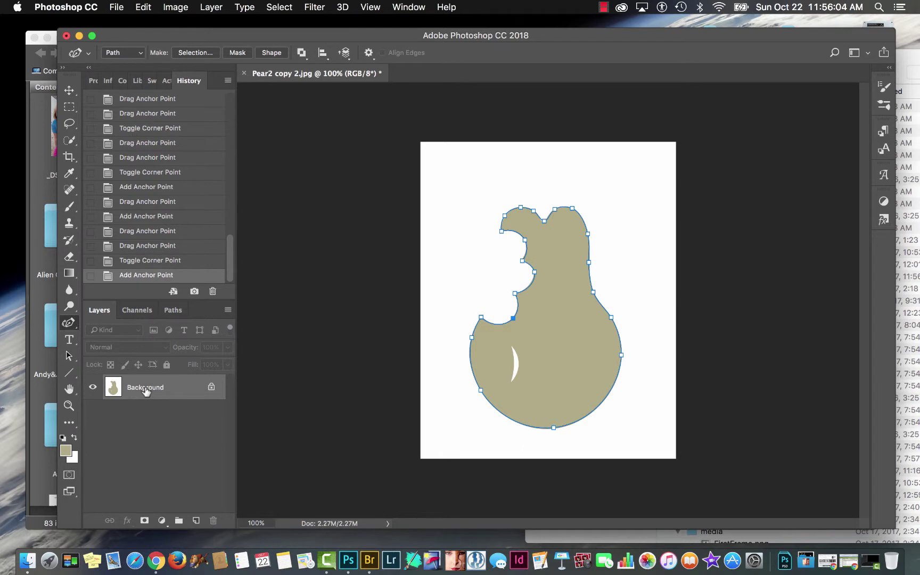
# Step: Draw a separate closed crescent subpath around the pear's white highlight, with corner top and bottom points
pyautogui.click(173, 311)
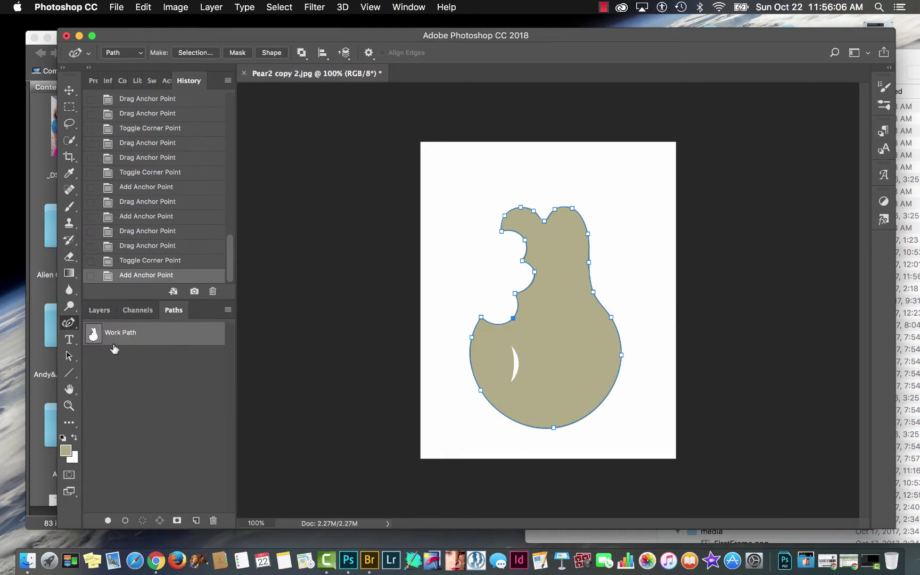
pyautogui.click(510, 345)
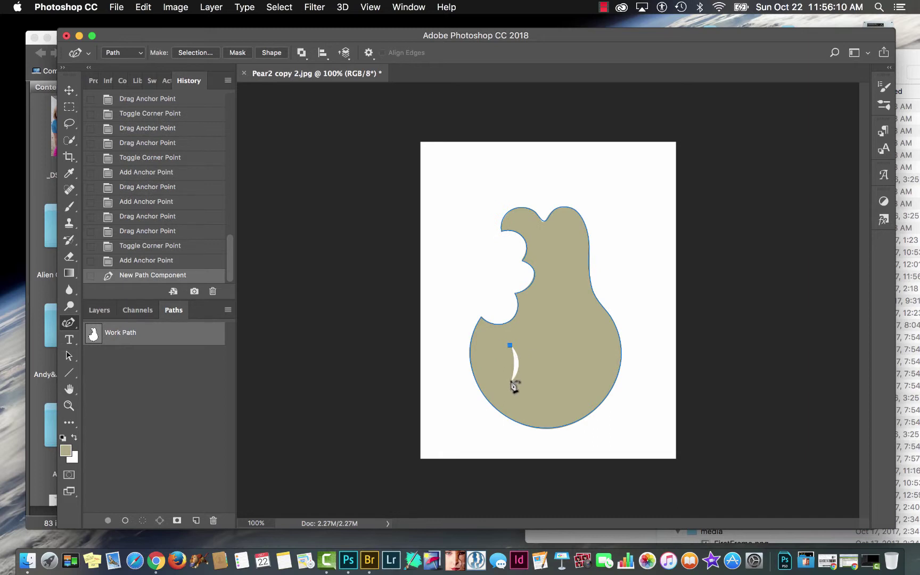
pyautogui.click(511, 381)
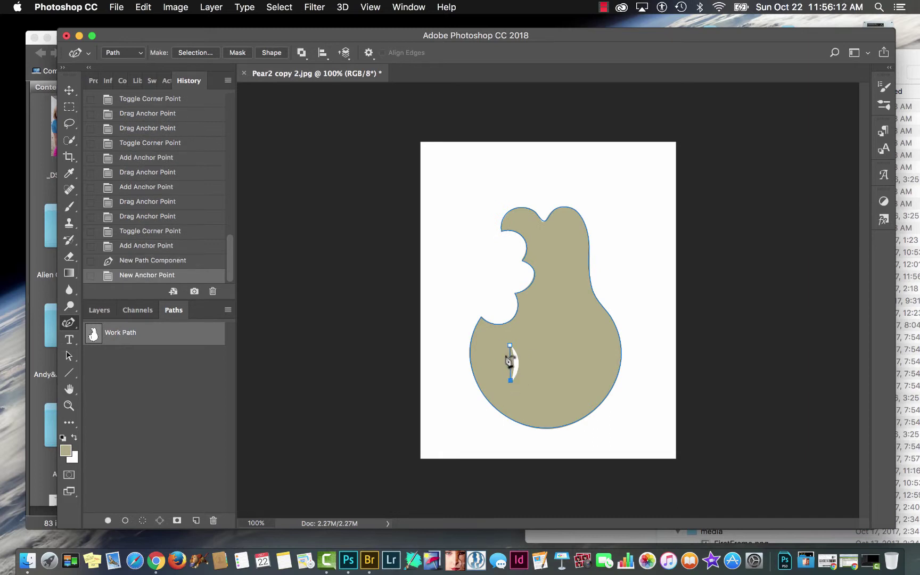
pyautogui.moveTo(514, 362); pyautogui.dragTo(520, 362)
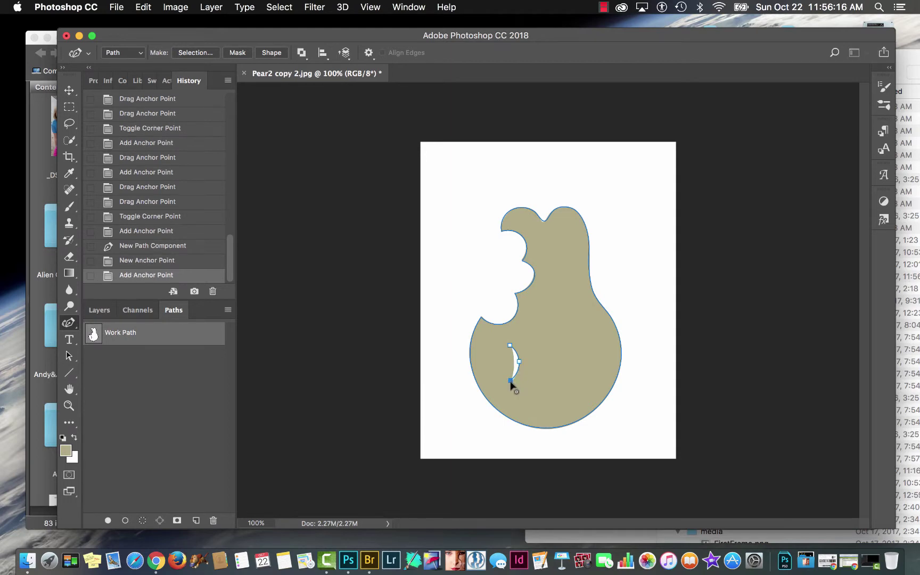
pyautogui.moveTo(510, 384); pyautogui.dragTo(510, 384)
pyautogui.click(510, 346)
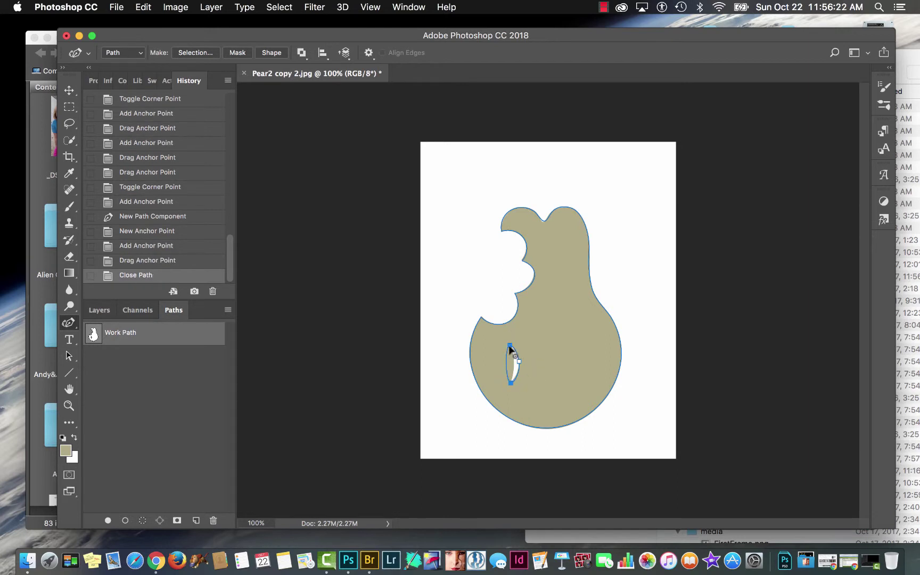
pyautogui.doubleClick(509, 346)
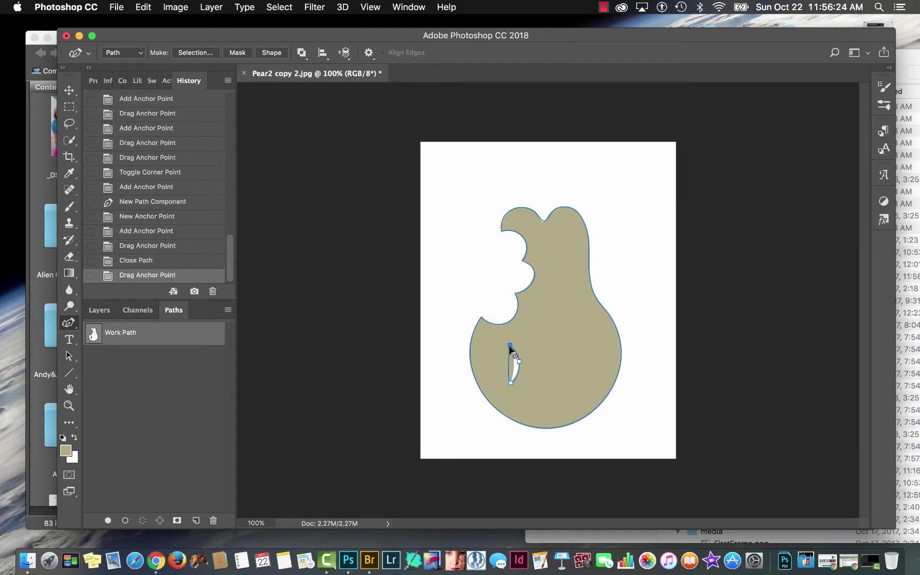
pyautogui.doubleClick(510, 381)
pyautogui.moveTo(510, 381); pyautogui.dragTo(513, 366)
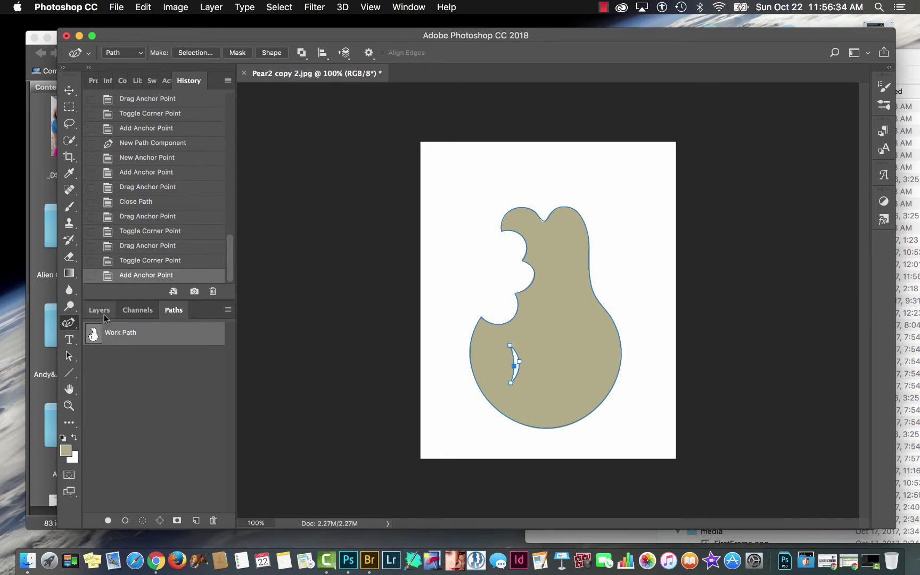
# Step: Add a new empty Layer 1 in the Layers panel
pyautogui.click(99, 310)
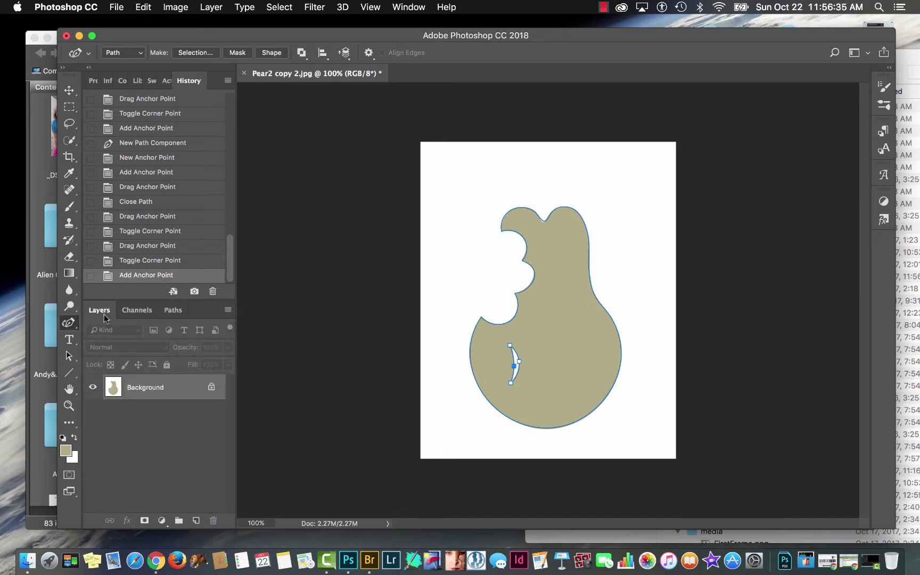
pyautogui.click(196, 520)
pyautogui.click(228, 310)
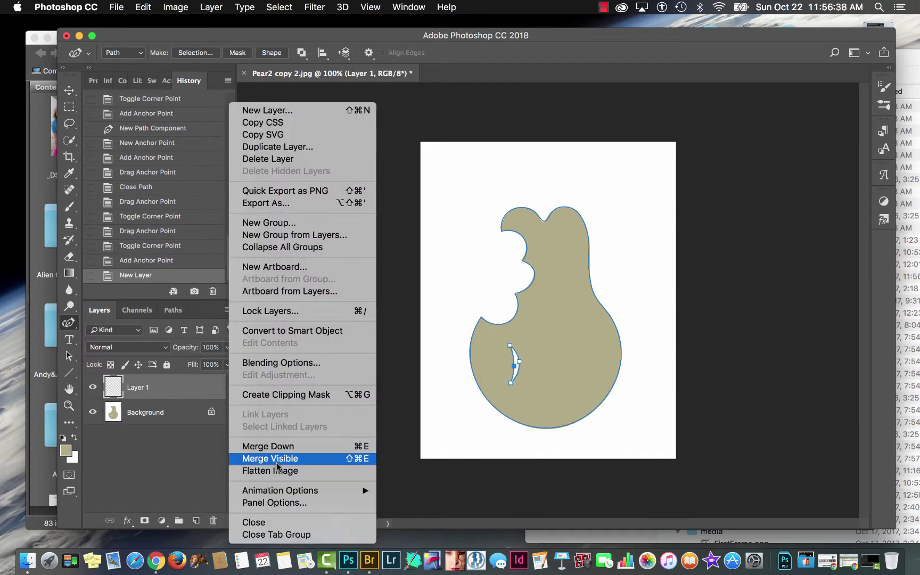
pyautogui.click(172, 311)
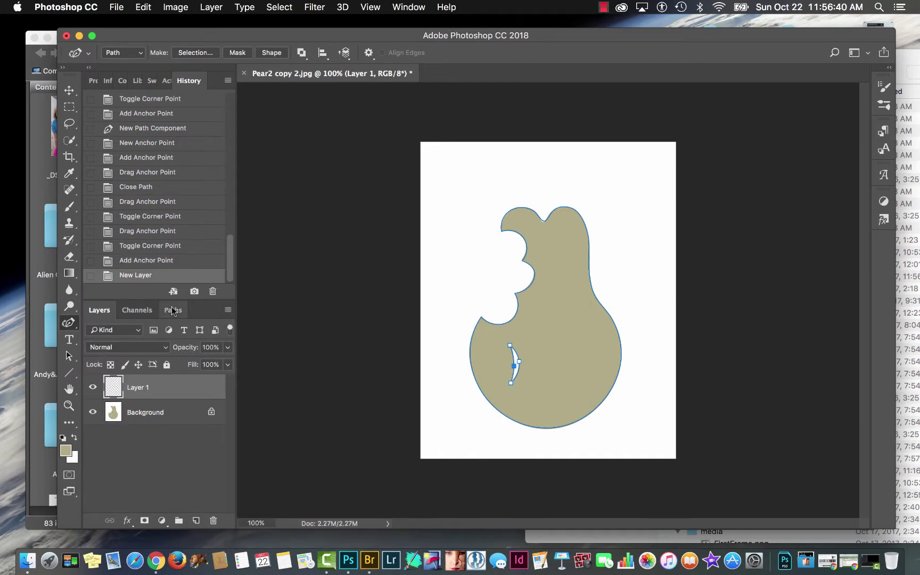
# Step: Open Stroke Subpath and Fill Subpath from the Paths menu, cancel both, and deselect the path
pyautogui.click(173, 311)
pyautogui.click(228, 310)
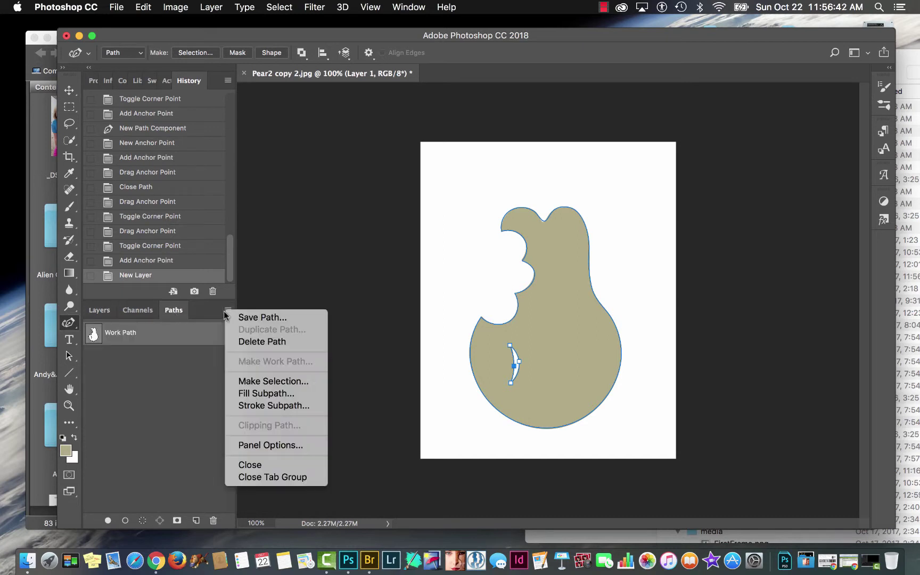
pyautogui.click(250, 406)
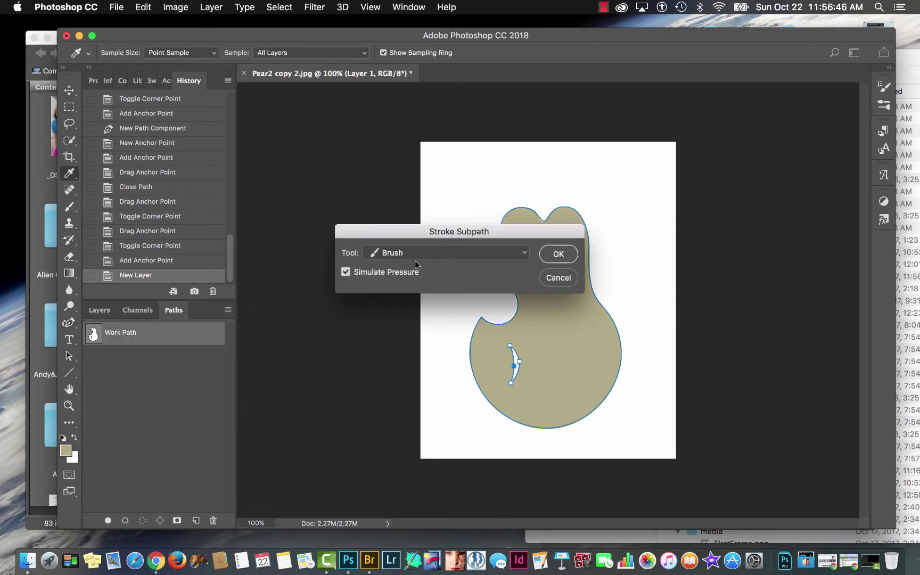
pyautogui.click(552, 278)
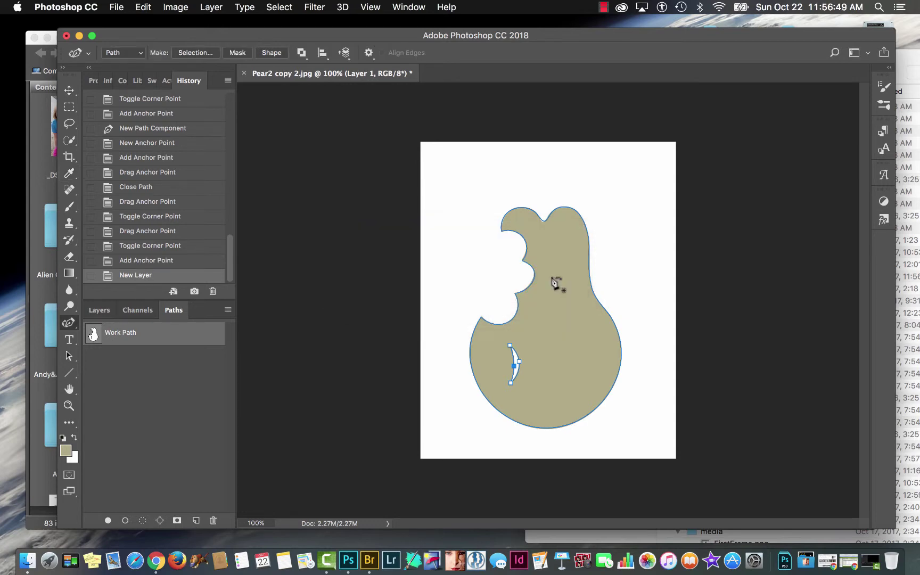
pyautogui.click(228, 310)
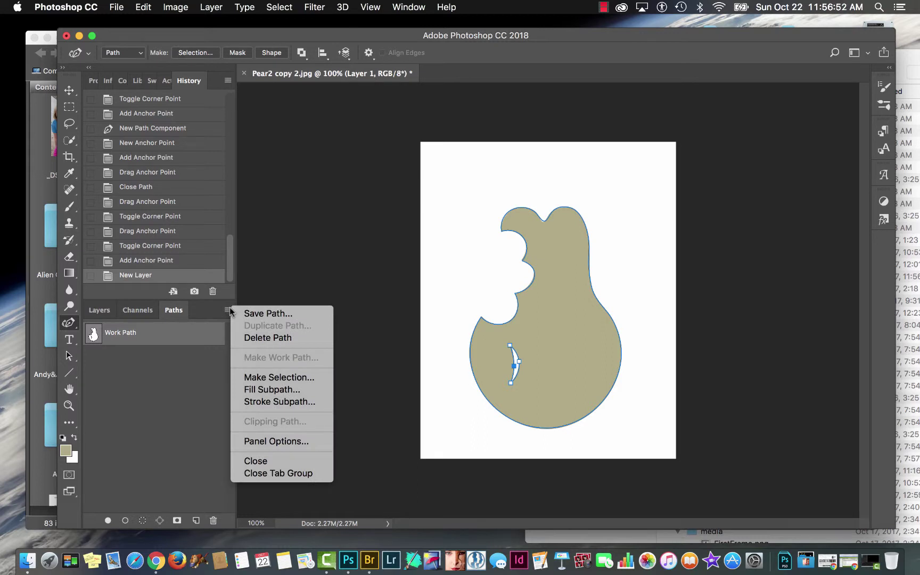
pyautogui.click(268, 390)
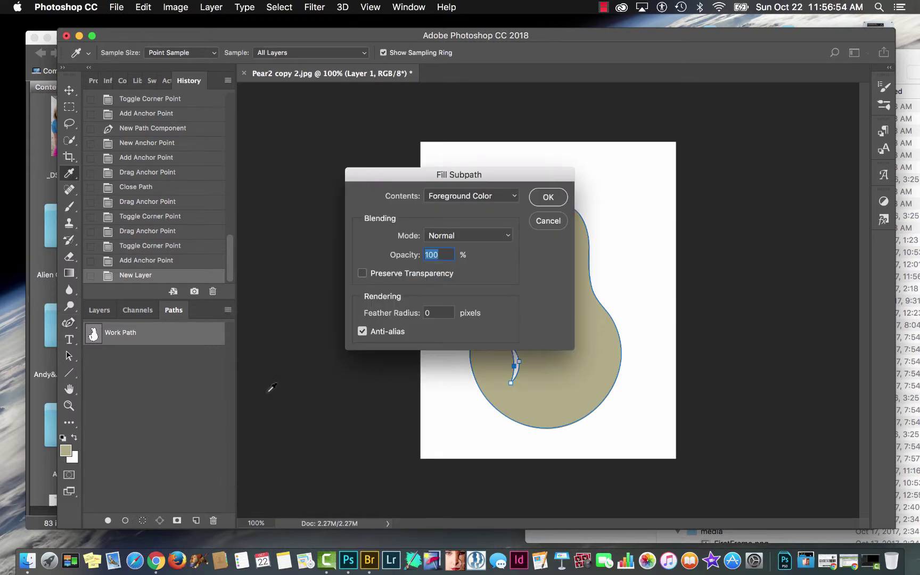
pyautogui.press('Return')
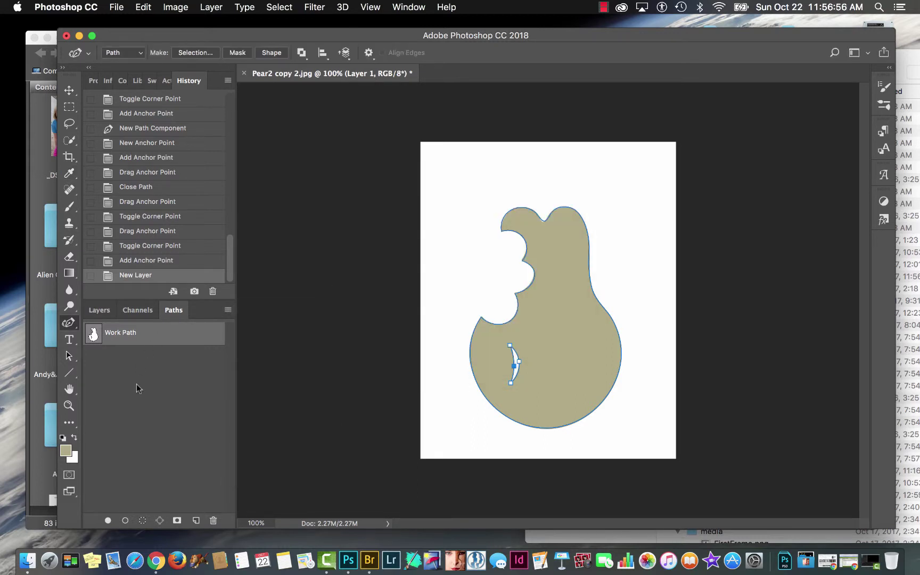
pyautogui.click(137, 397)
# Step: Revert the History to before the new layer and deselect the subpaths
pyautogui.click(130, 347)
pyautogui.click(170, 262)
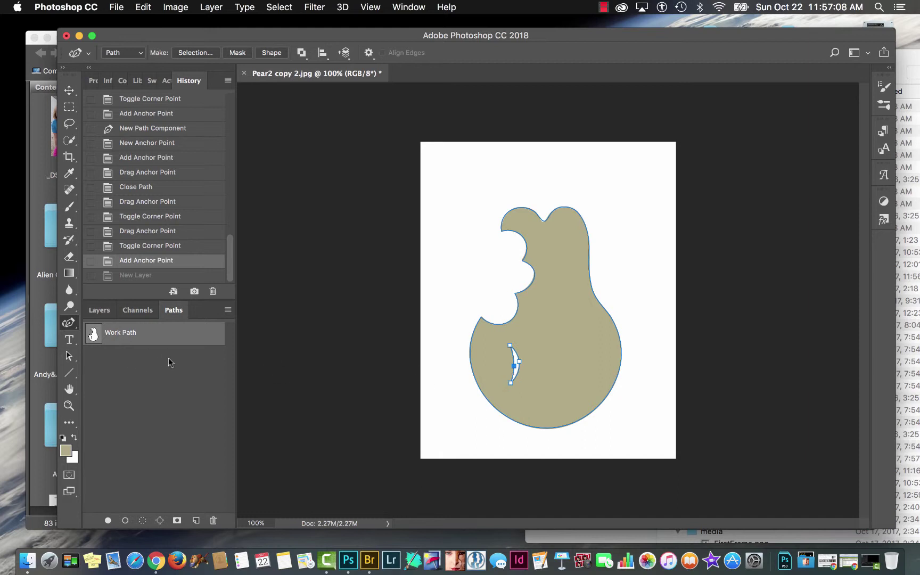
pyautogui.click(145, 388)
# Step: Fill the whole pear path with the pebble rock Pattern using Fill Path
pyautogui.click(228, 310)
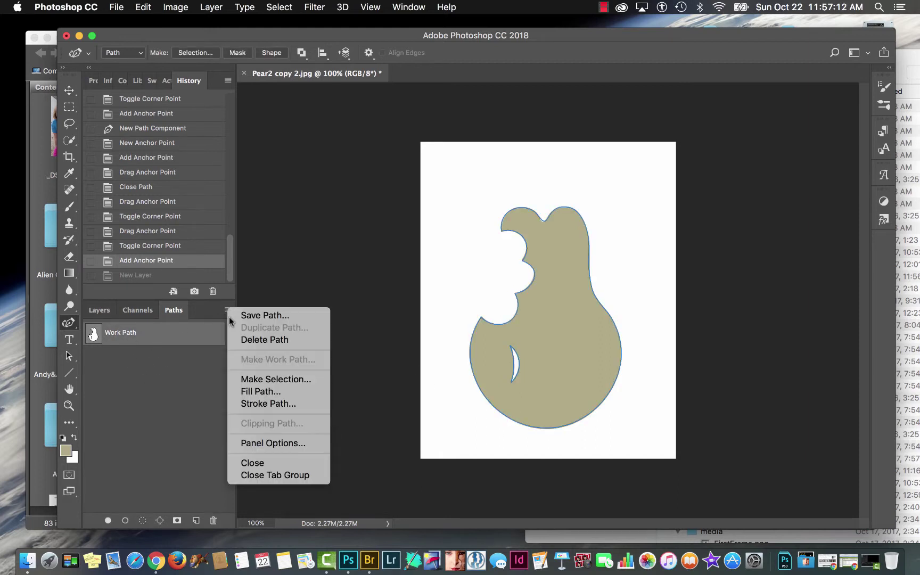
pyautogui.click(249, 392)
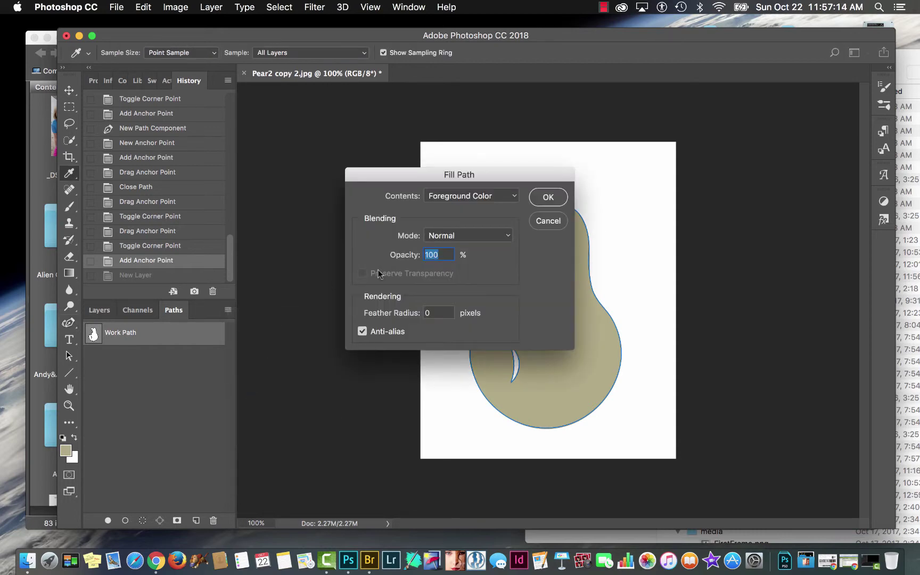
pyautogui.moveTo(488, 183); pyautogui.dragTo(261, 174)
pyautogui.click(267, 187)
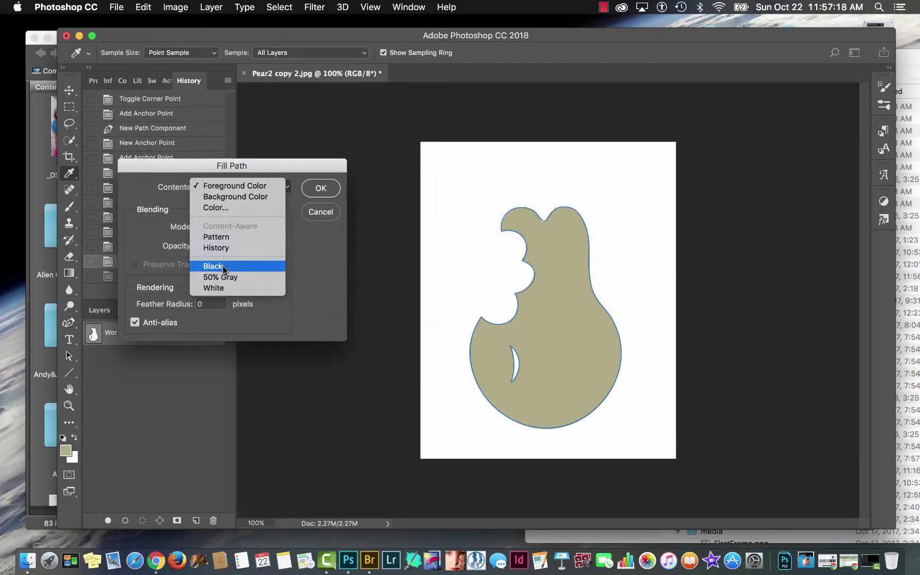
pyautogui.click(223, 267)
pyautogui.click(255, 189)
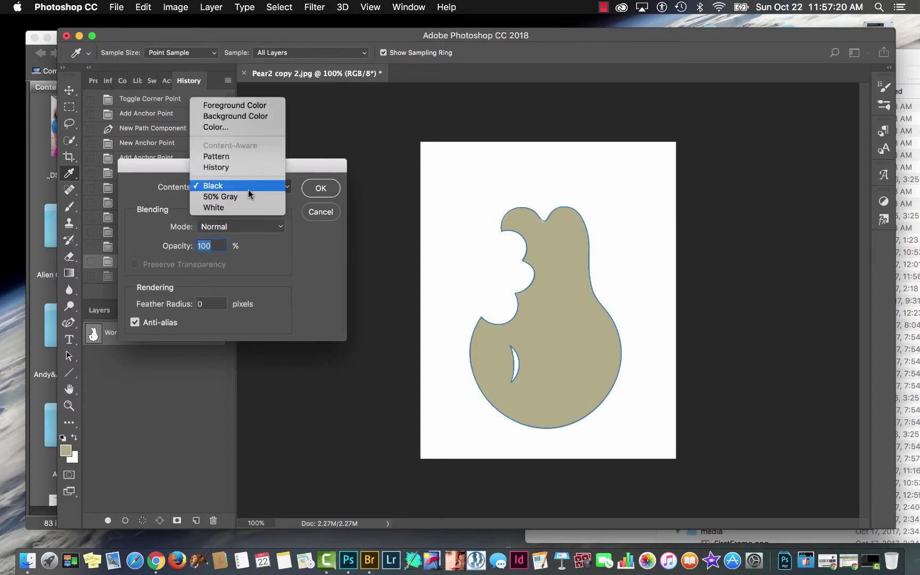
pyautogui.click(236, 156)
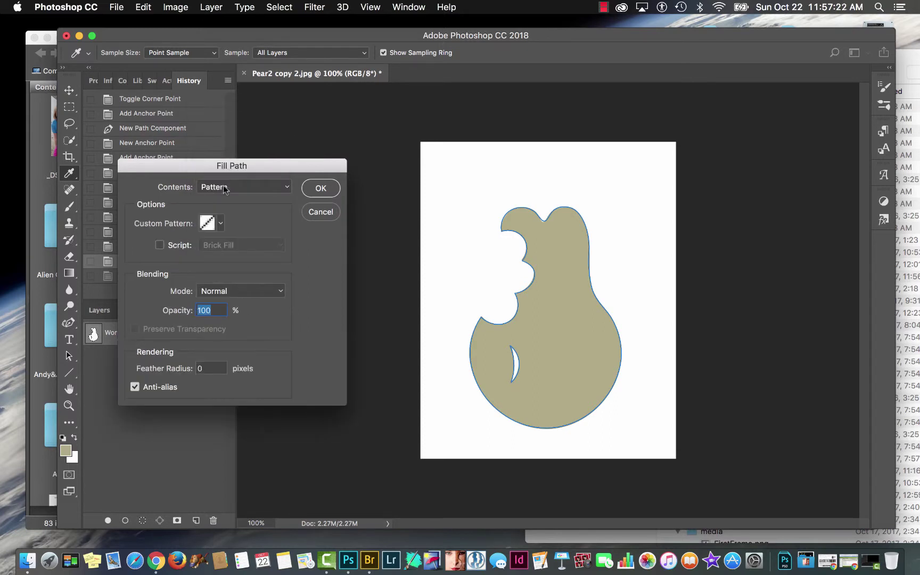
pyautogui.click(220, 224)
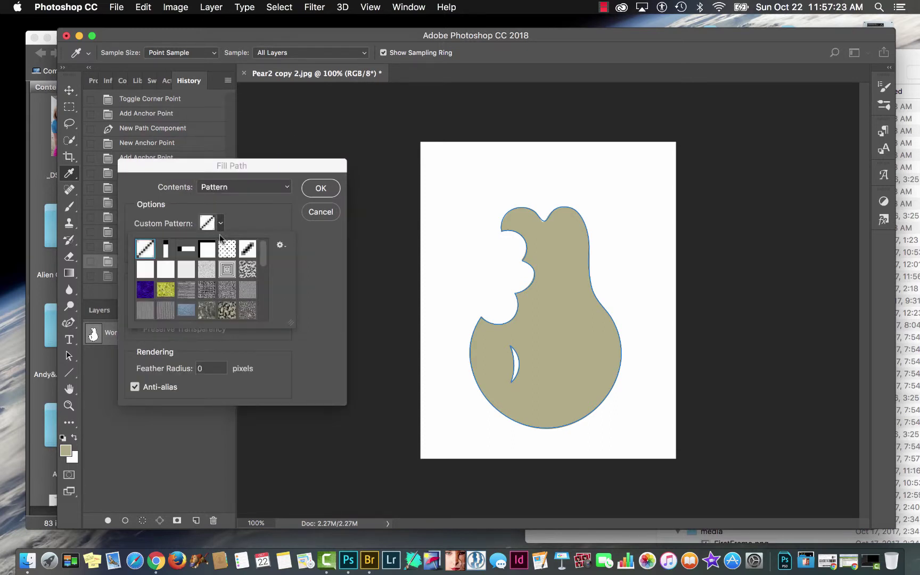
pyautogui.click(227, 311)
pyautogui.click(318, 189)
pyautogui.click(318, 188)
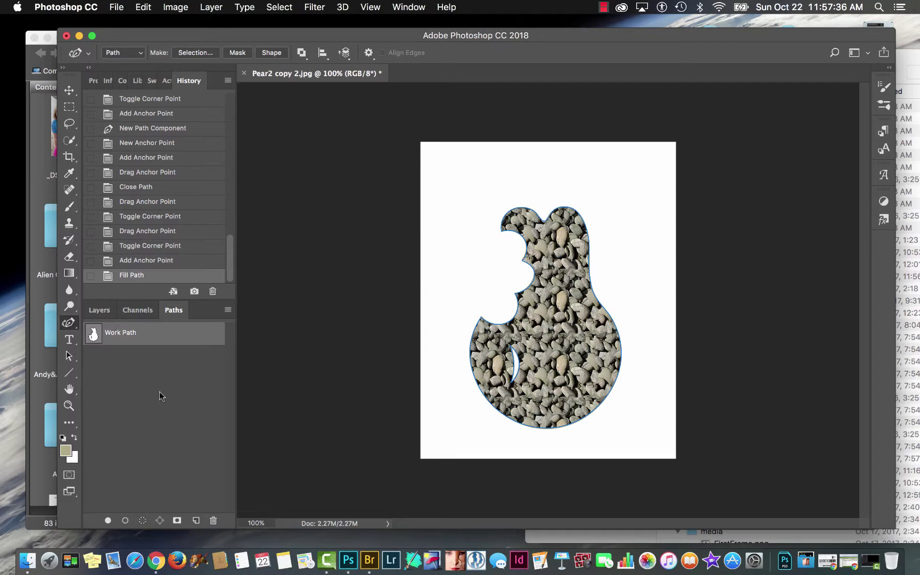
# Step: Select the Brush tool with the Oil Heavy Flow Dry Edges preset
pyautogui.click(68, 210)
pyautogui.click(124, 53)
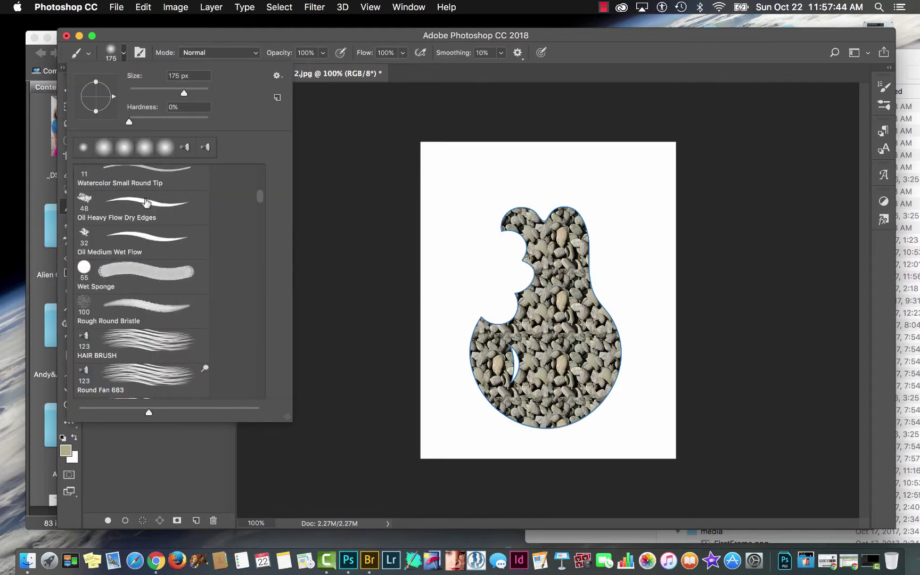
pyautogui.doubleClick(146, 202)
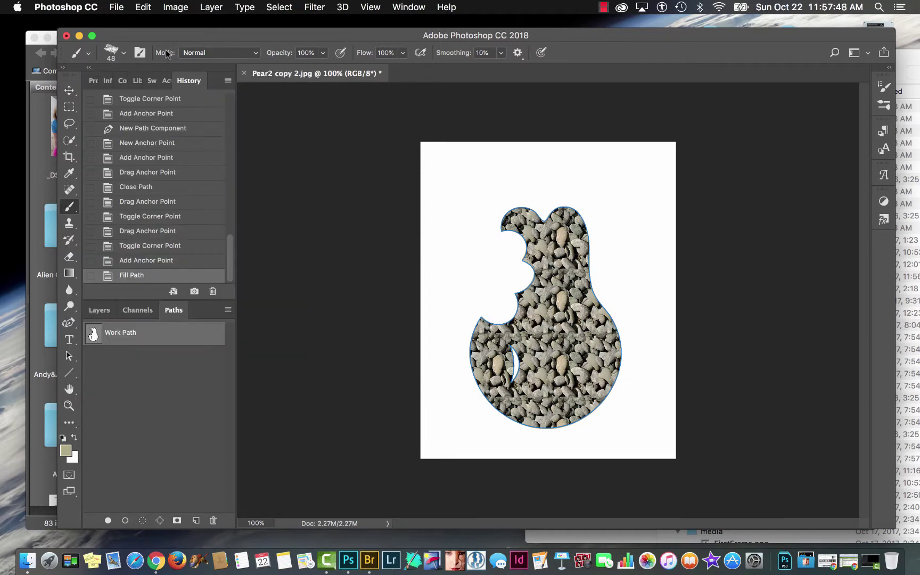
# Step: Set the foreground colour to blue #211dd8, shrink the brush to 20, and paint a test dab
pyautogui.click(66, 451)
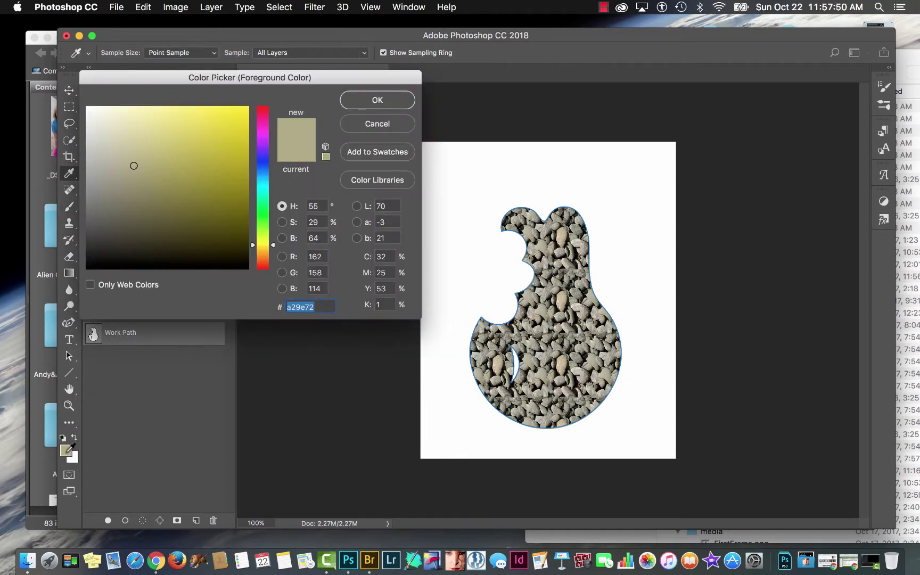
pyautogui.click(261, 162)
pyautogui.click(226, 129)
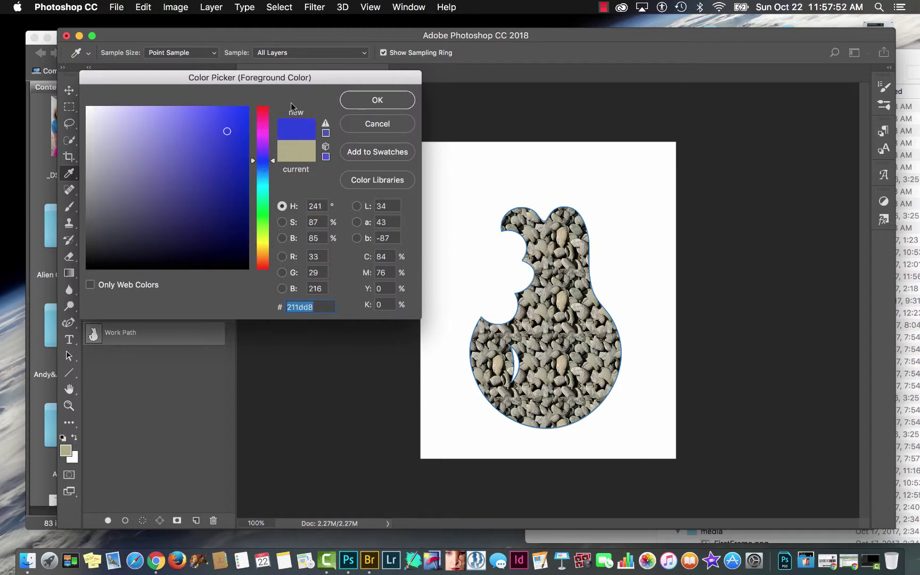
pyautogui.click(357, 102)
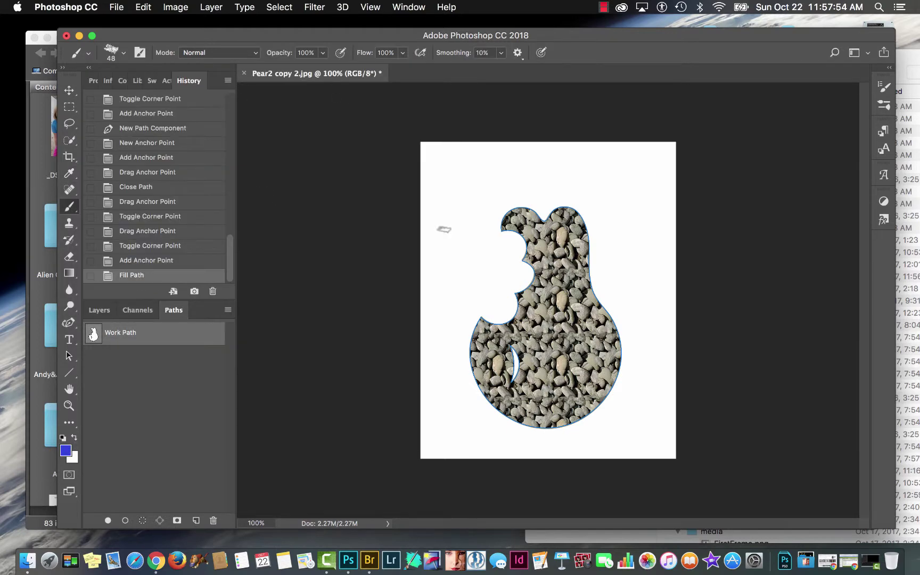
pyautogui.press('[')
pyautogui.press('[')
pyautogui.press('[')
pyautogui.moveTo(532, 220); pyautogui.dragTo(514, 220)
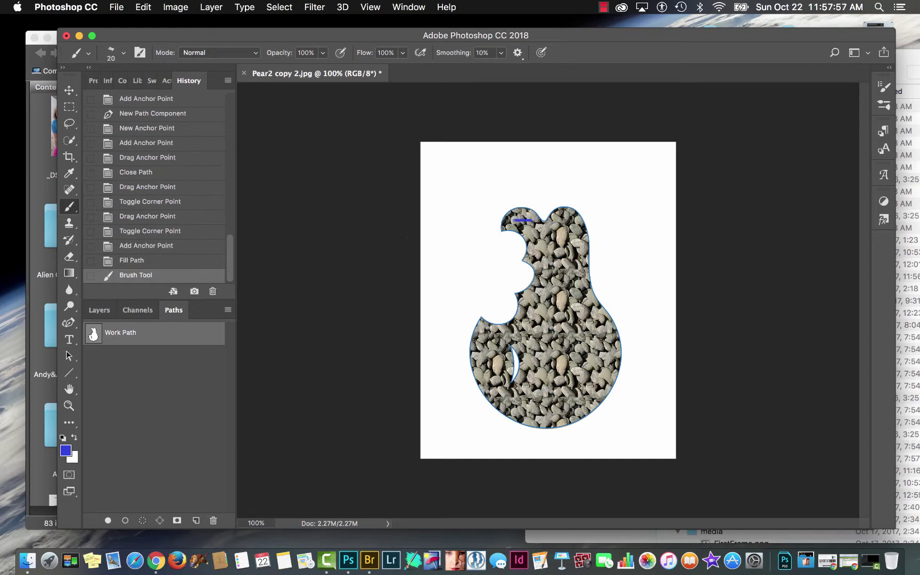
# Step: Undo the test dab and stroke the pear path with the blue brush via Stroke Path
pyautogui.press('super+z')
pyautogui.click(227, 311)
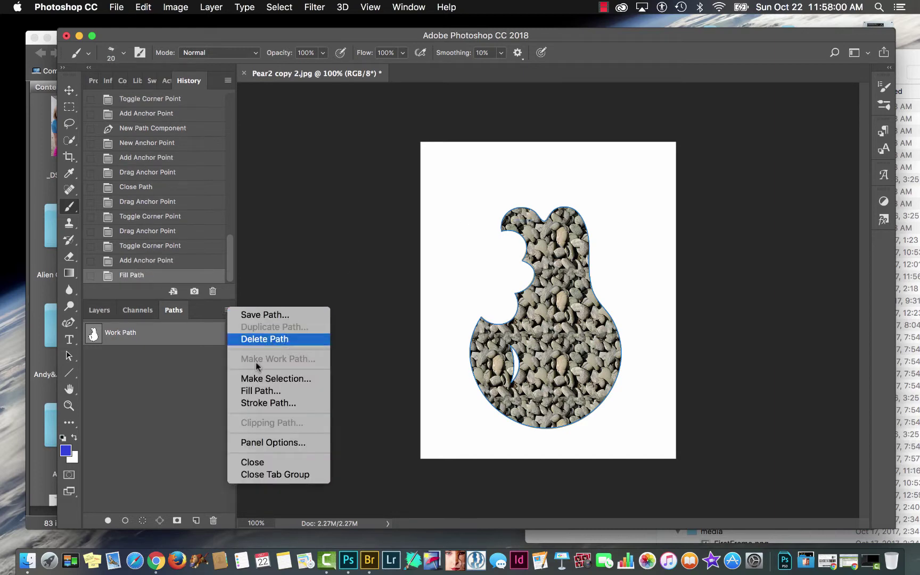
pyautogui.click(246, 406)
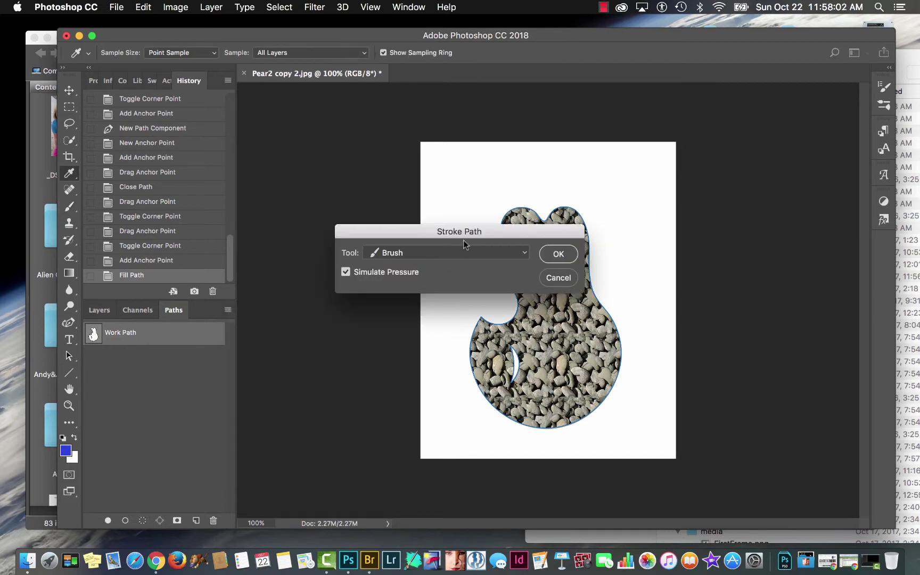
pyautogui.moveTo(481, 233); pyautogui.dragTo(235, 184)
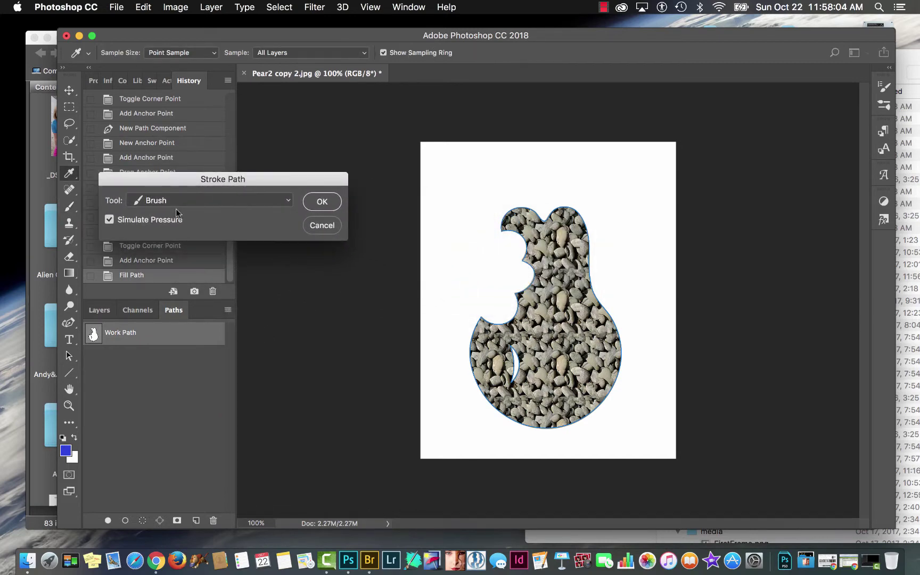
pyautogui.click(322, 202)
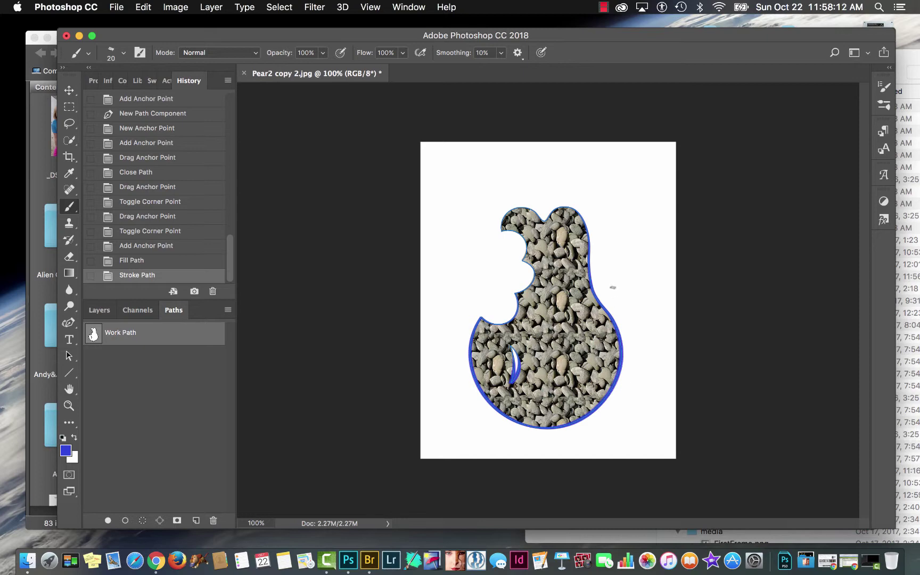
# Step: Undo and re-stroke the path with Simulate Pressure unchecked for an even outline
pyautogui.press('super+z')
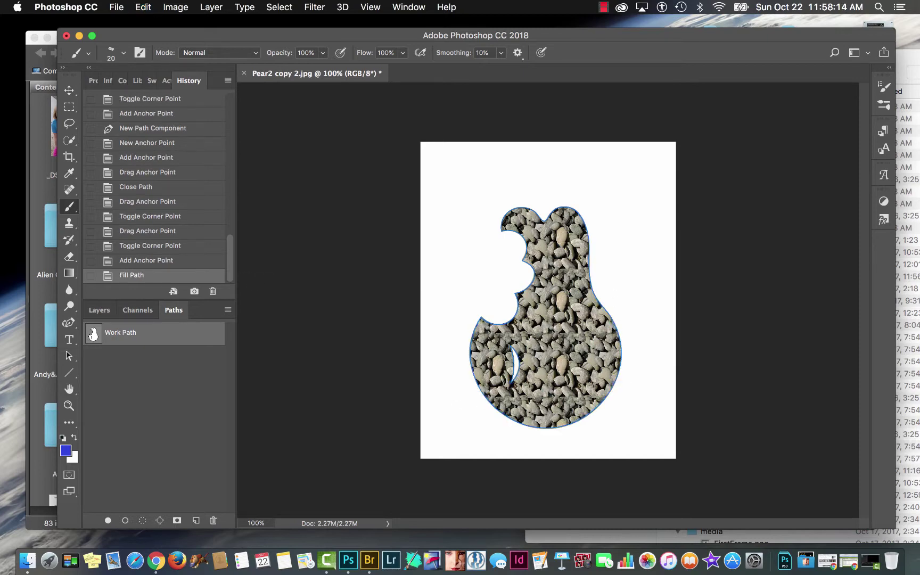
pyautogui.click(228, 310)
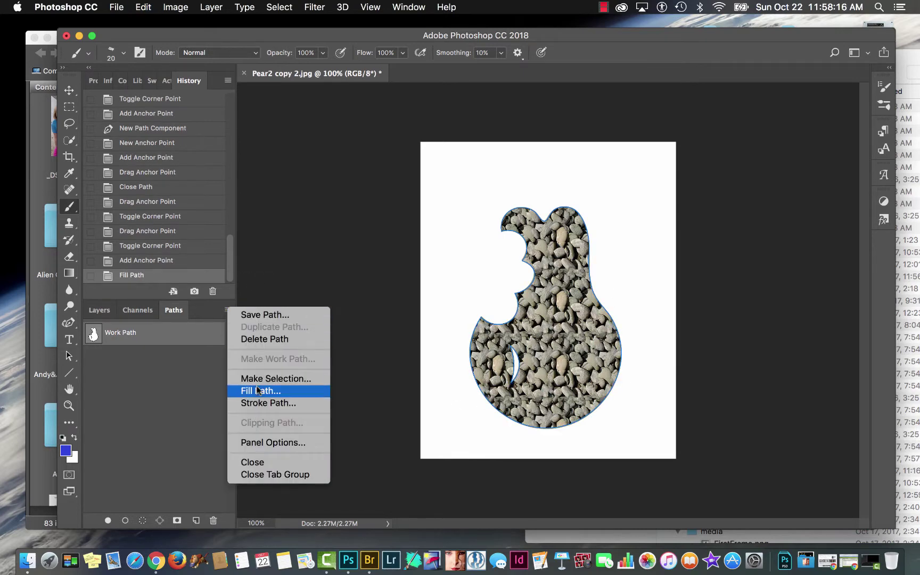
pyautogui.click(262, 403)
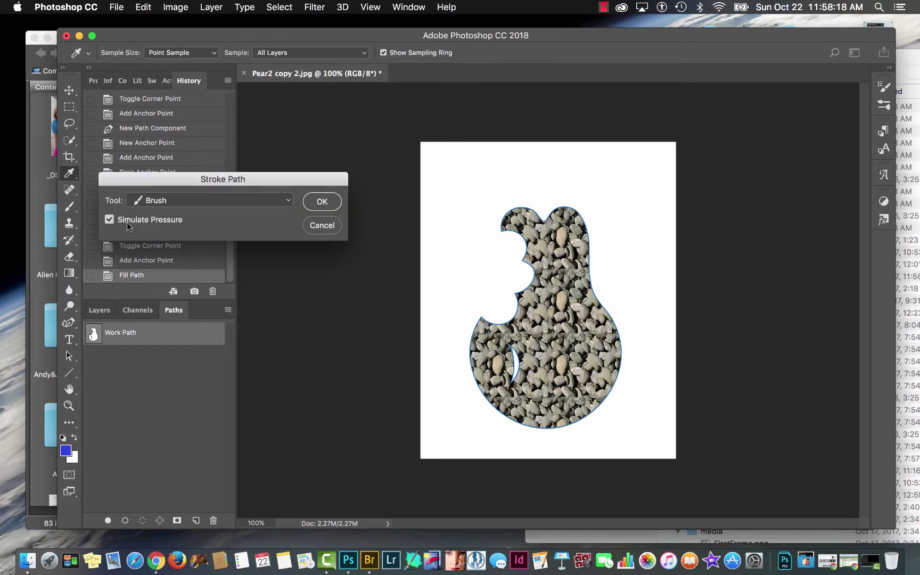
pyautogui.click(110, 220)
pyautogui.click(322, 202)
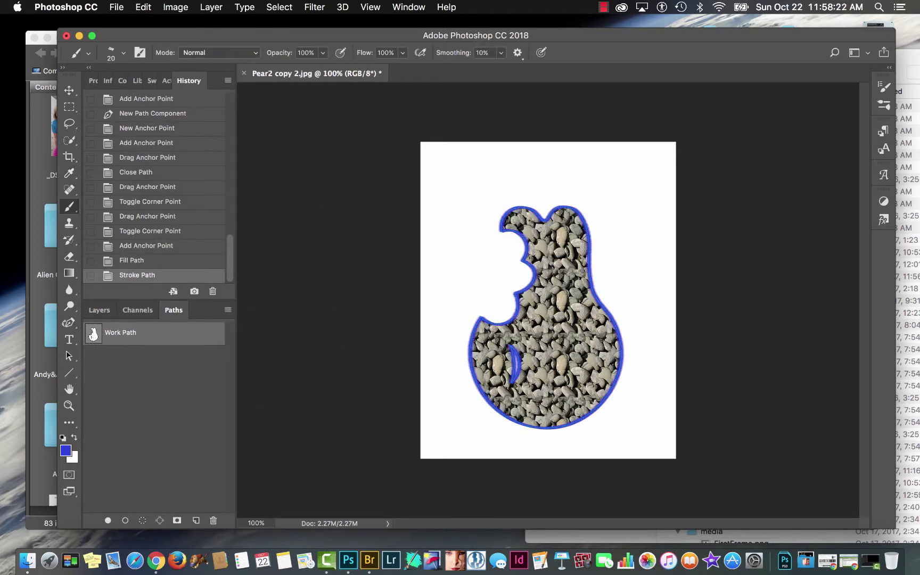